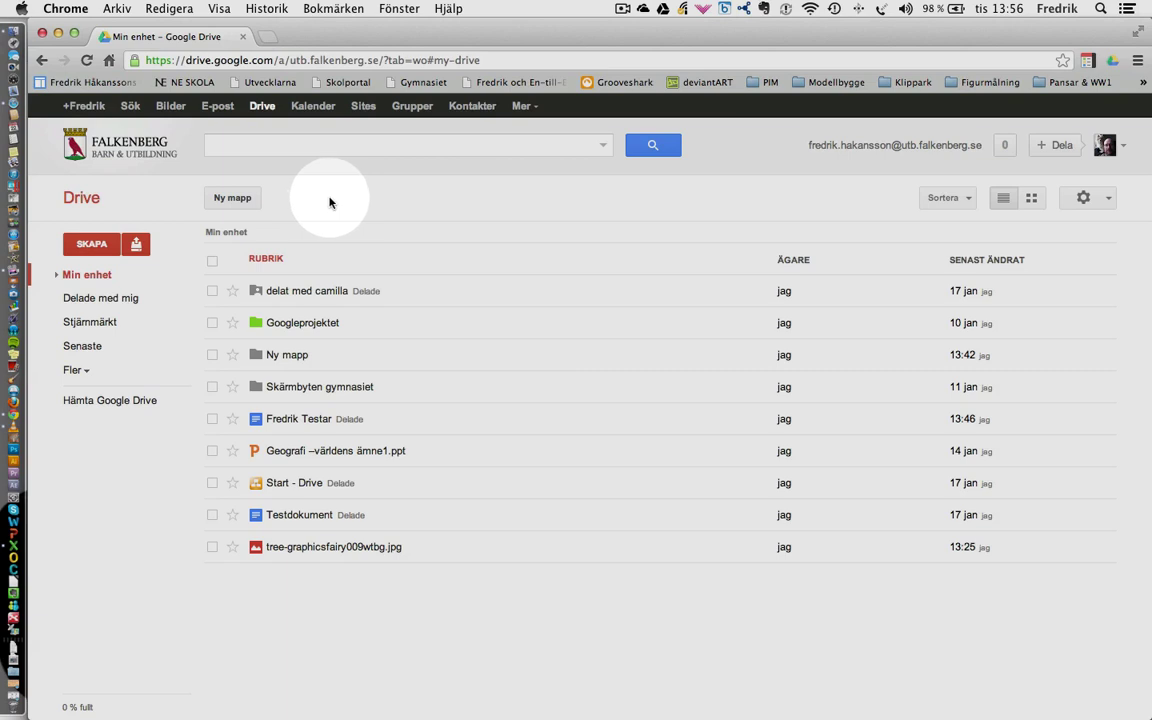
Look through the creation options, the Ny mapp folder and the files under Delade med mig, ending back in Min enhet
click(93, 245)
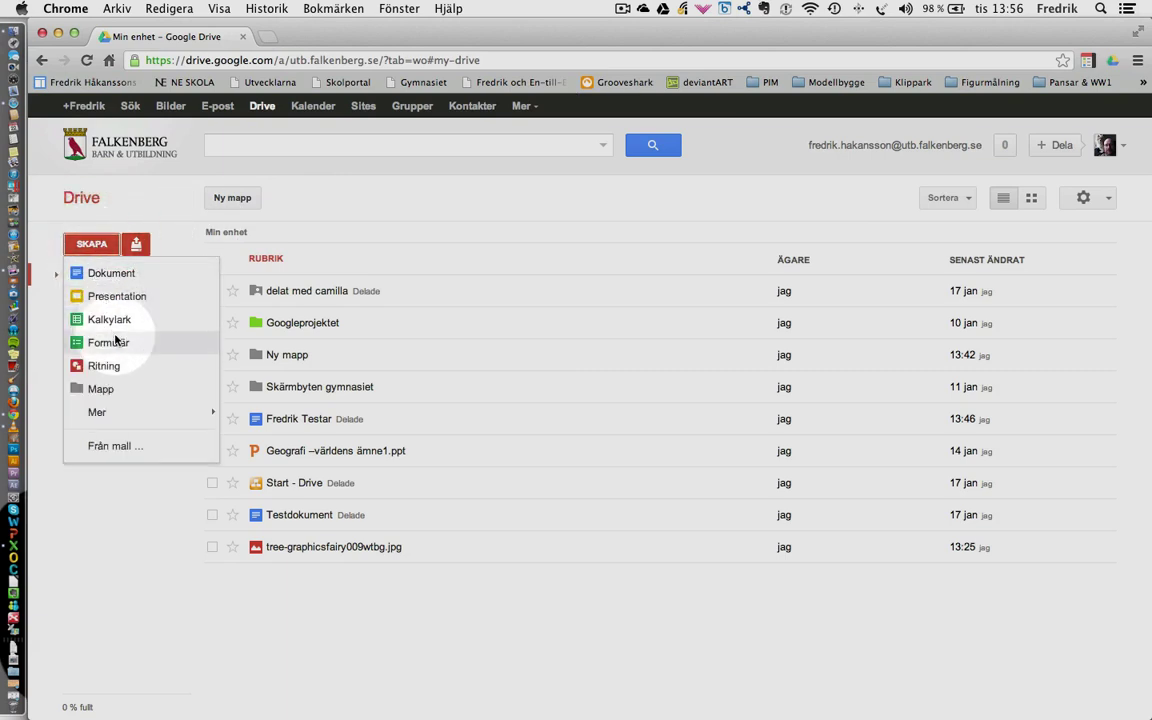
click(150, 193)
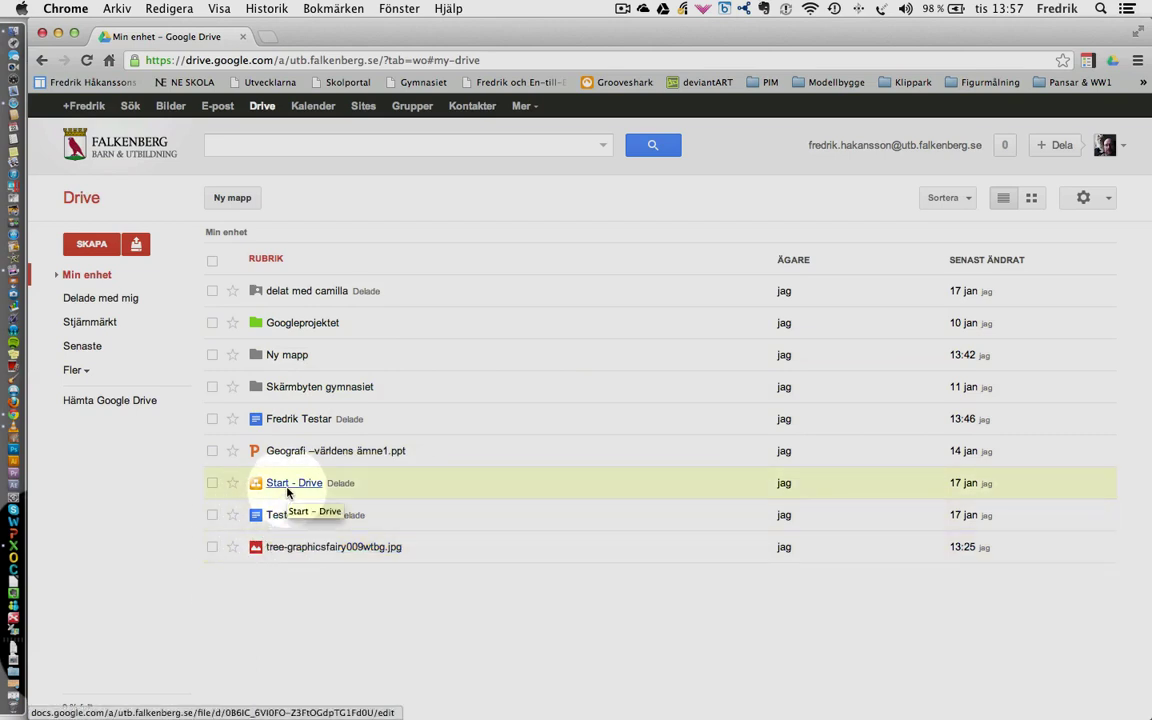
click(285, 356)
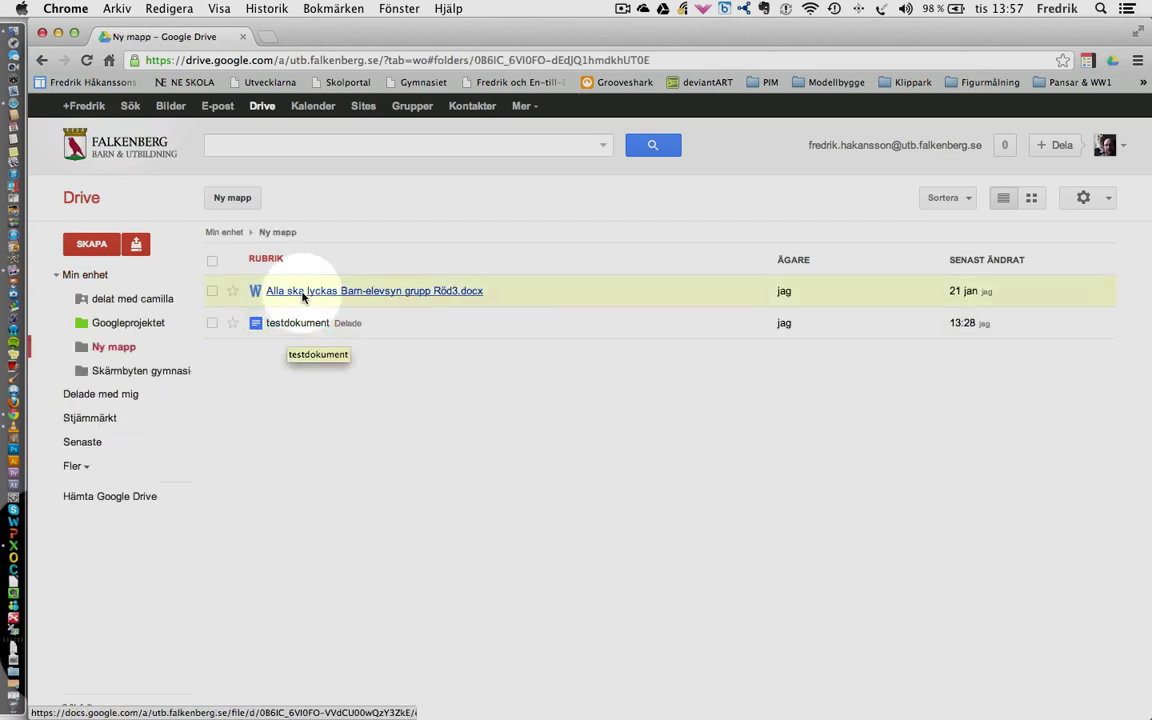
click(95, 396)
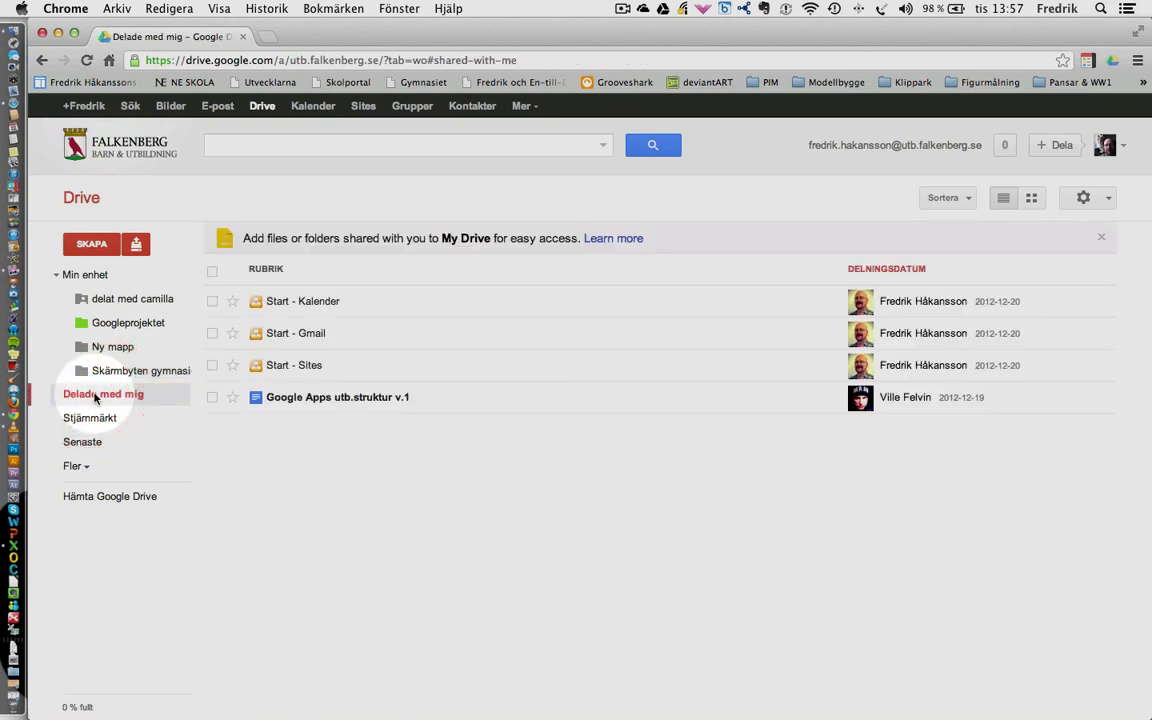
click(95, 277)
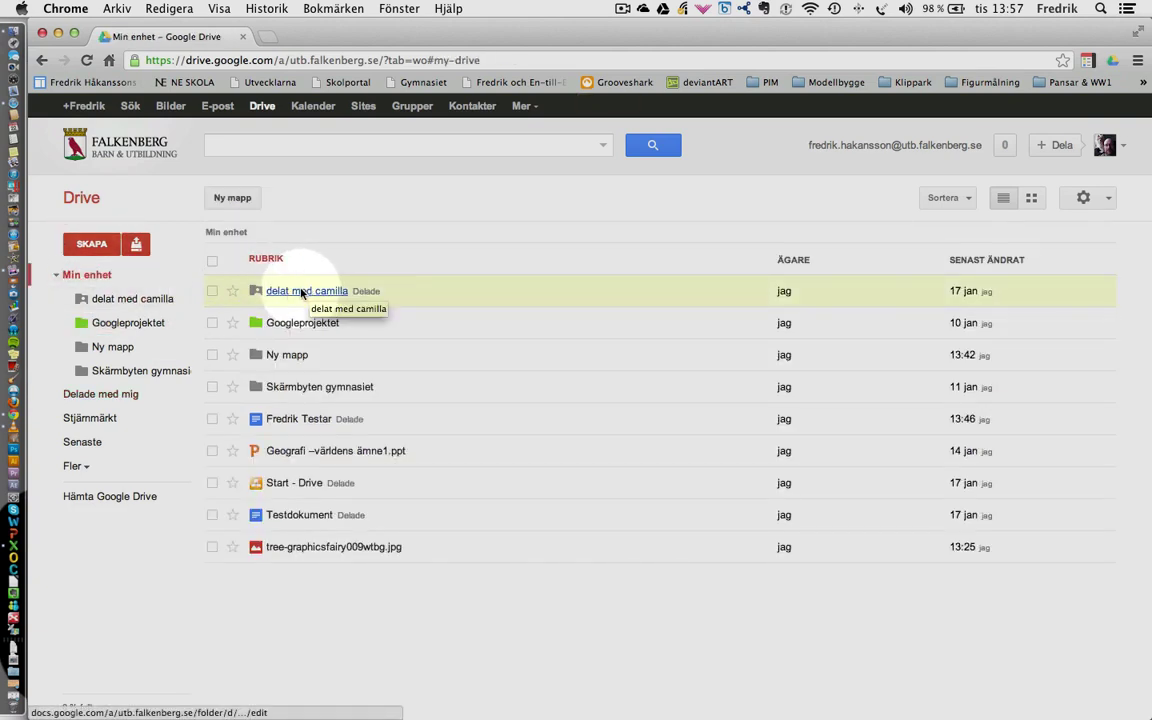
Share the Ny mapp folder with Alla med länken, set the access to Får redigera and save the sharing settings
click(211, 356)
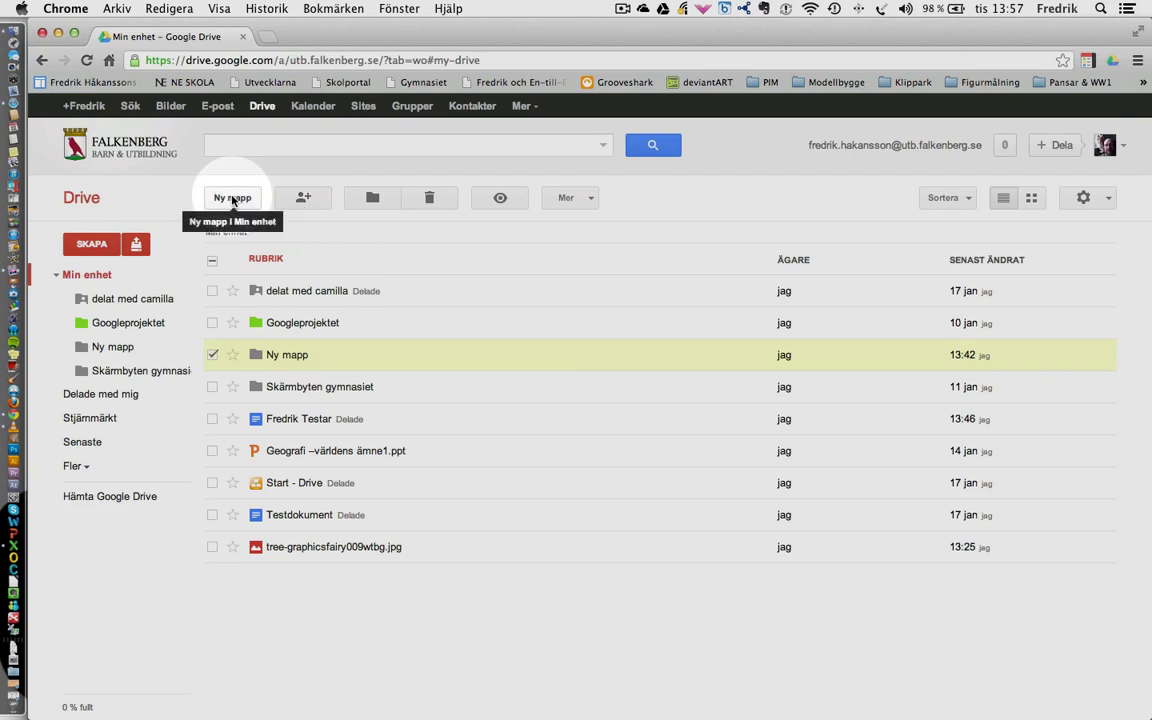
click(305, 199)
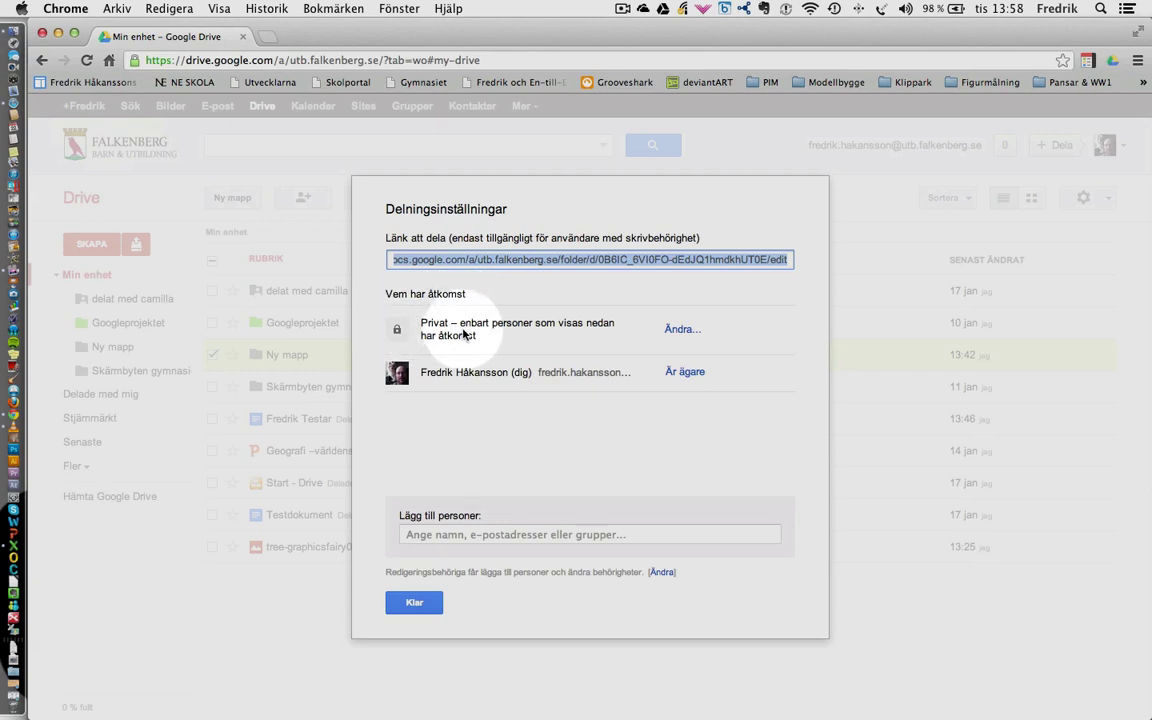
click(683, 332)
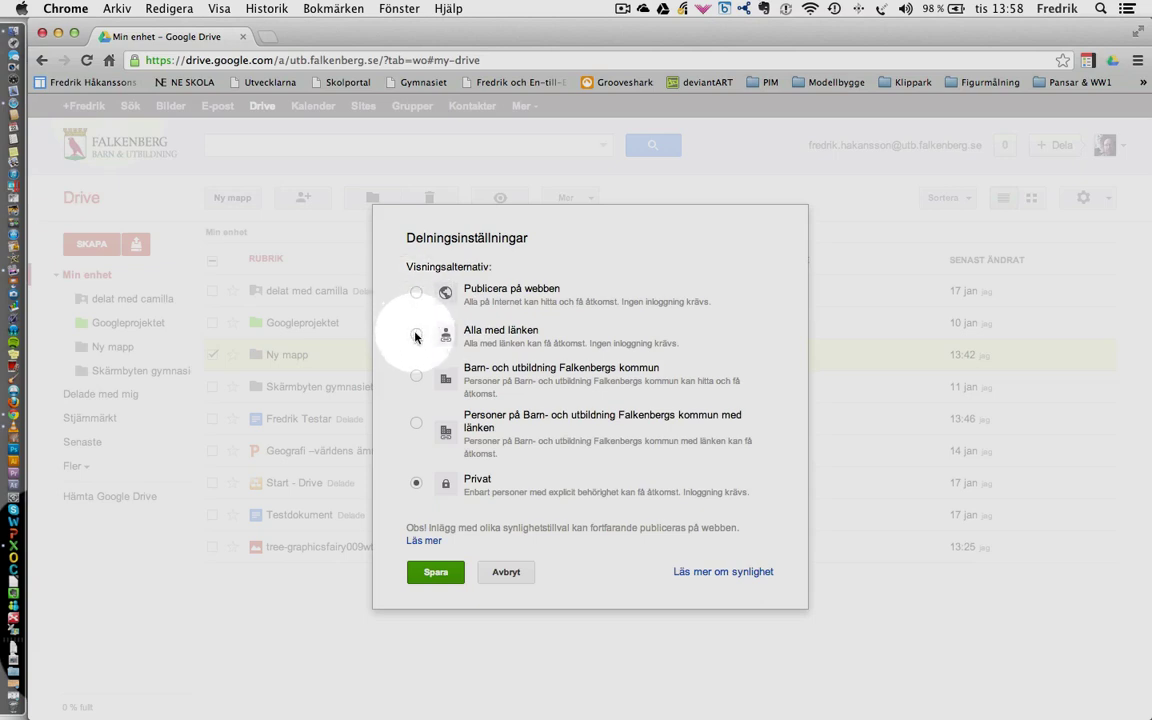
click(415, 334)
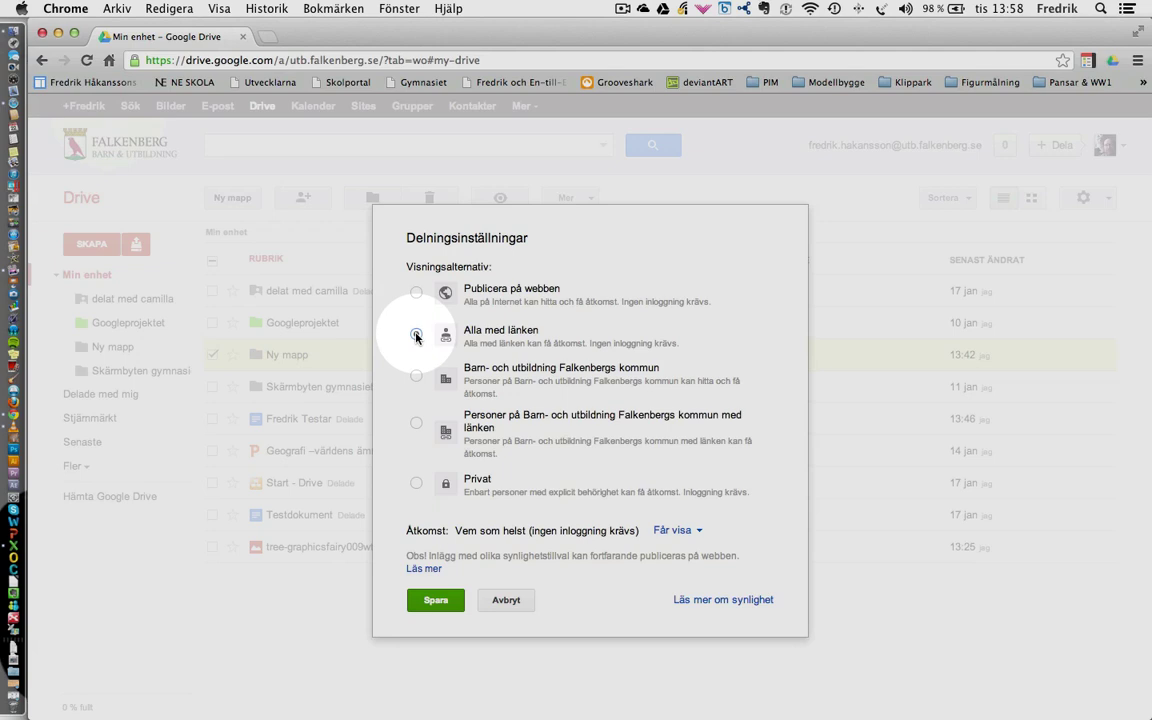
click(669, 531)
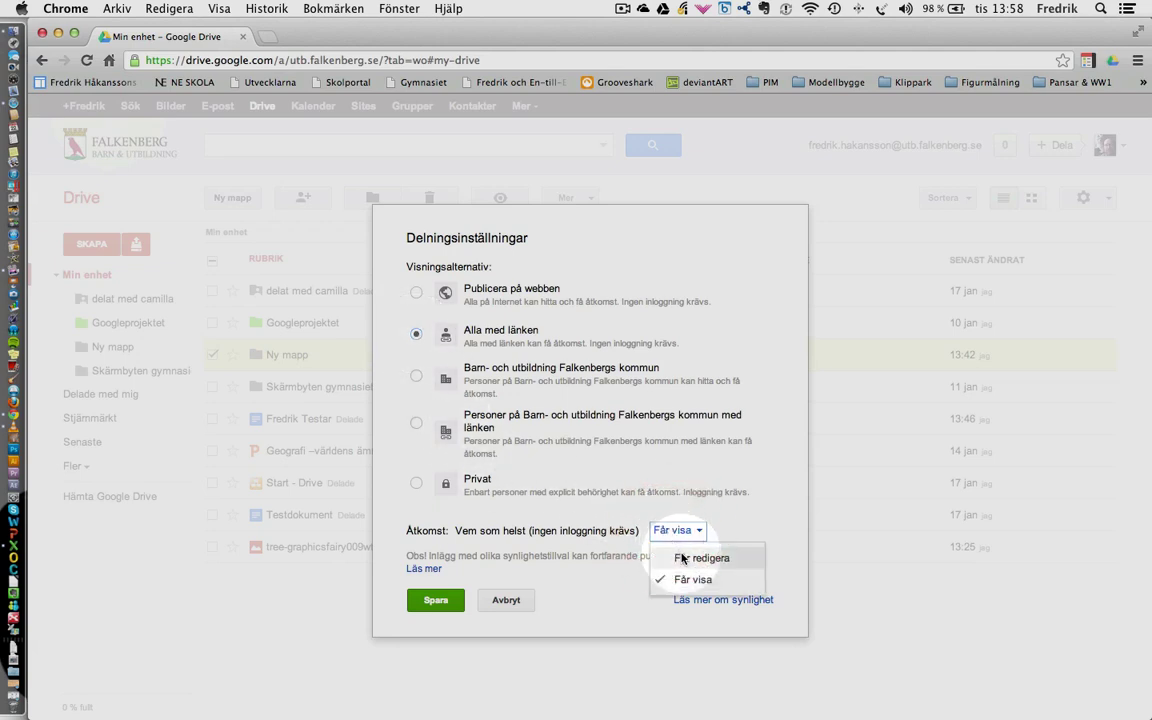
click(683, 558)
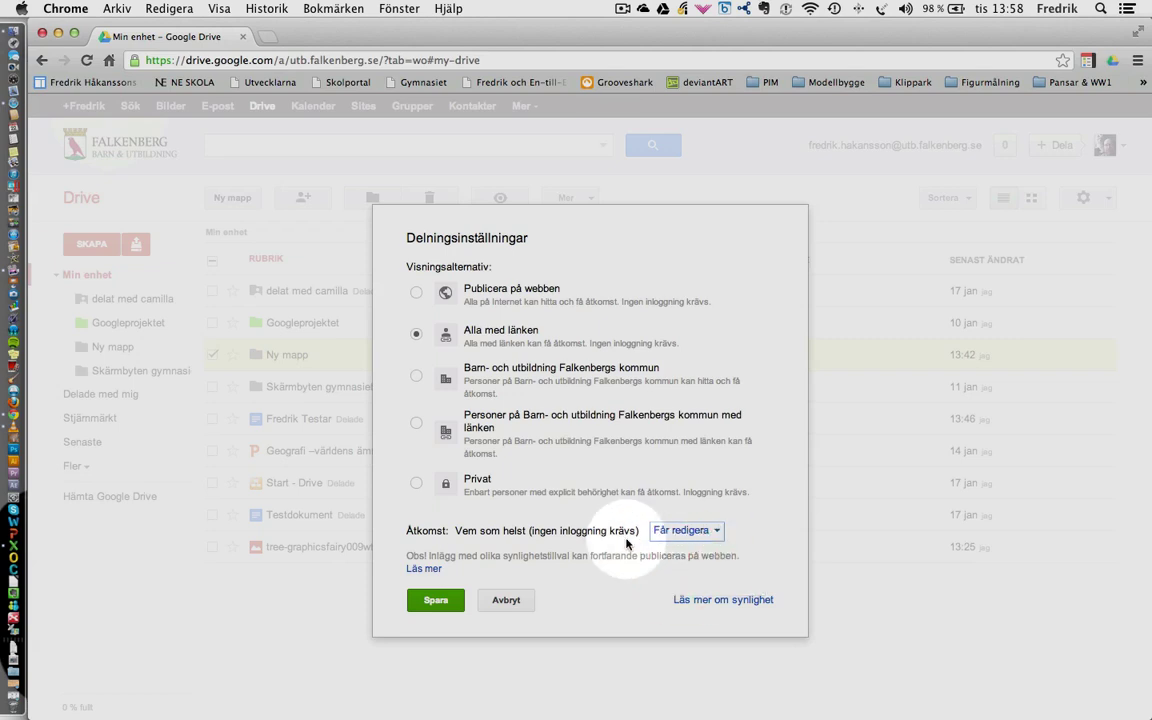
click(436, 601)
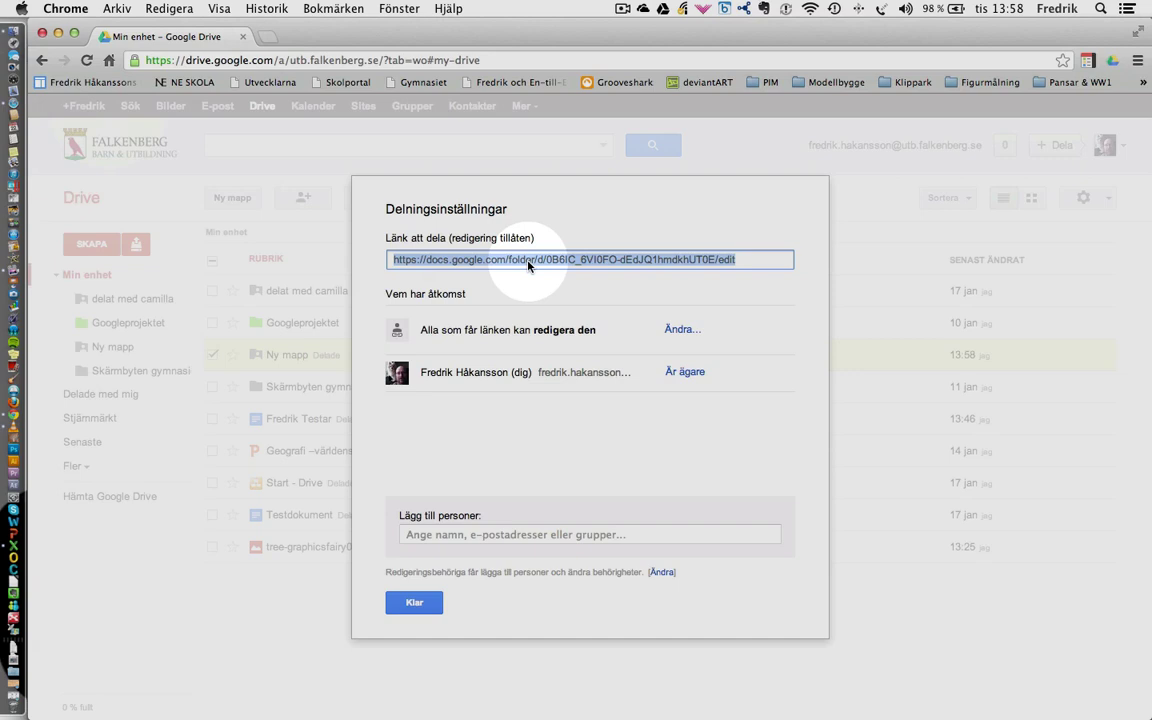
click(416, 605)
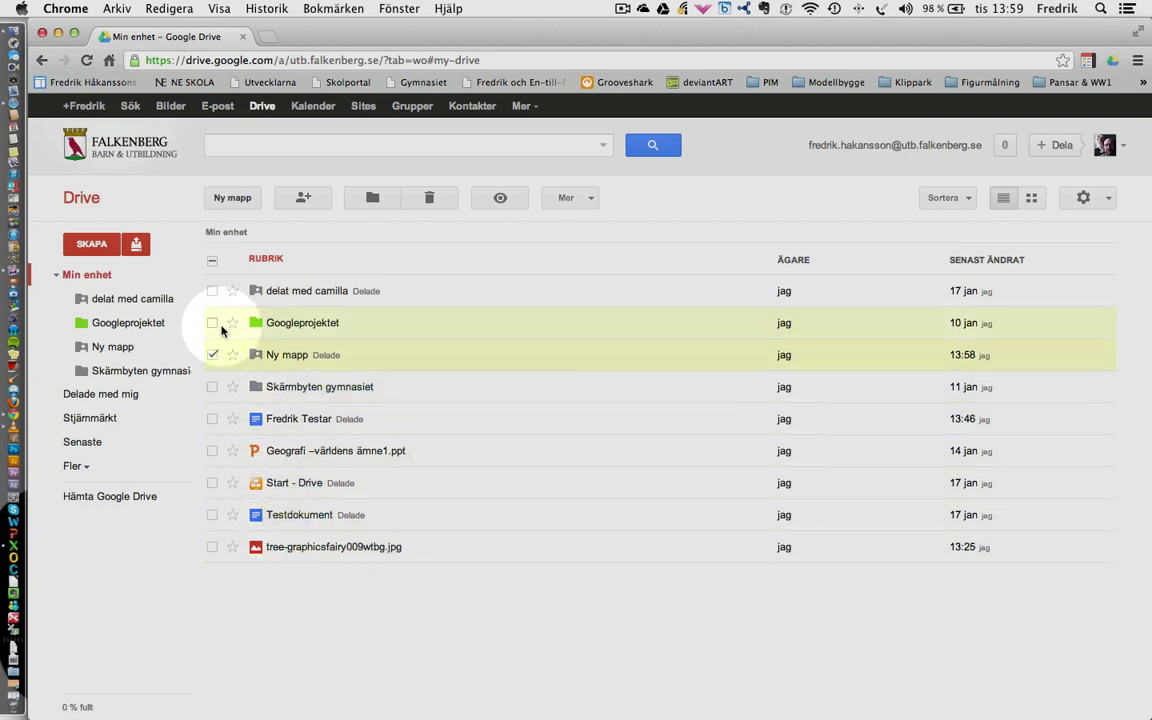
Check the sharing details of Alla ska lyckas Barn-elevsyn grupp Röd3.docx inside the Ny mapp folder
click(290, 357)
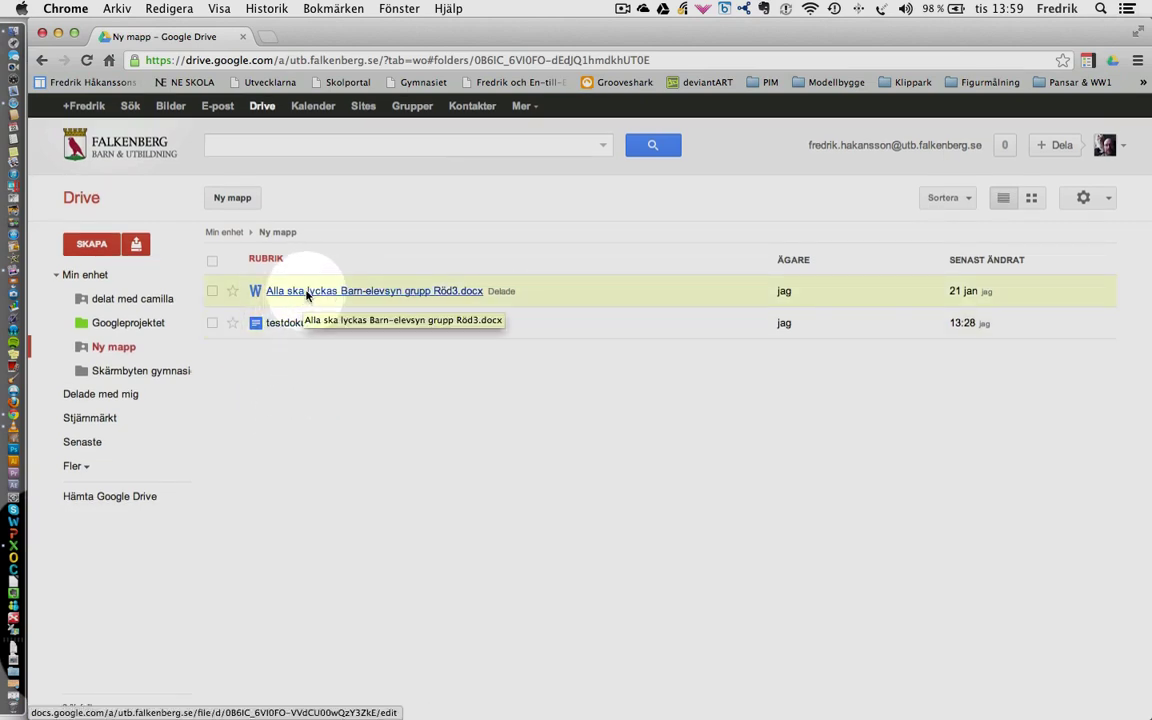
click(212, 291)
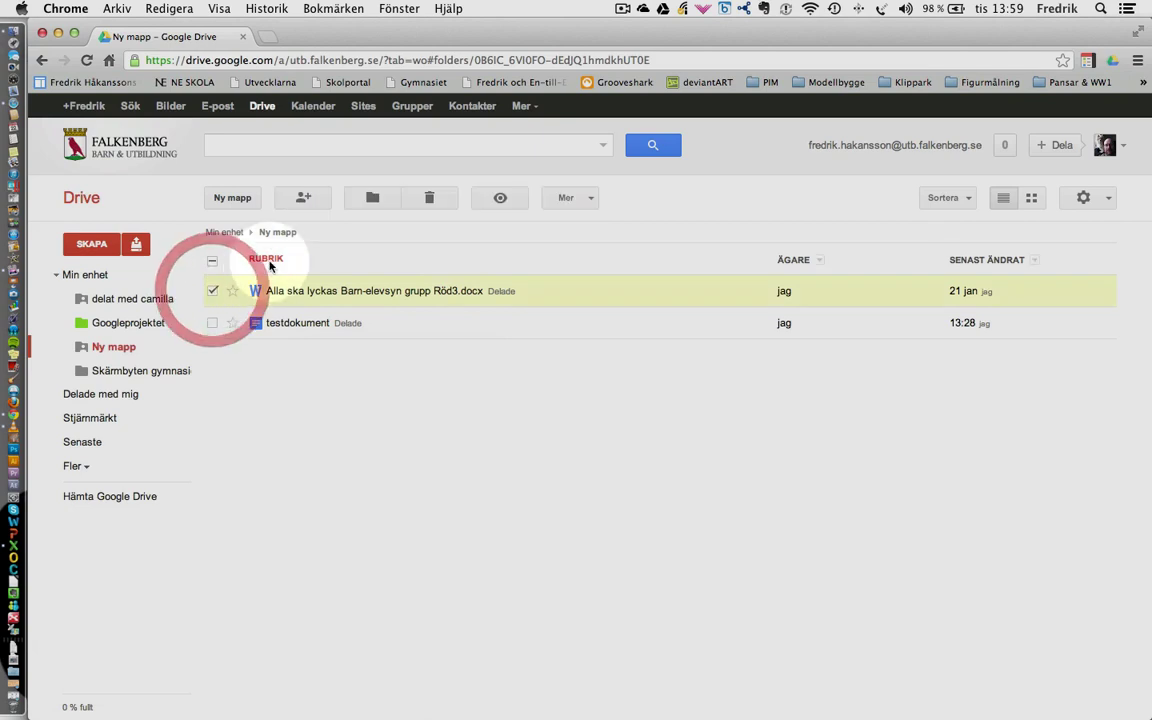
click(498, 198)
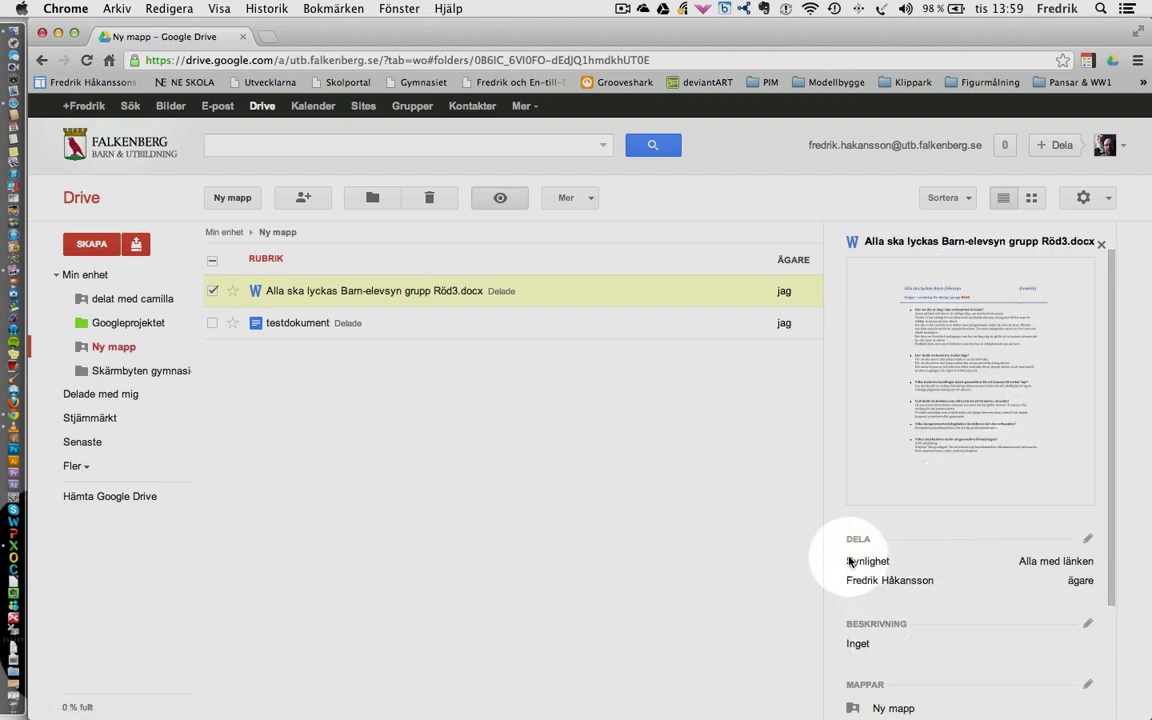
click(1104, 244)
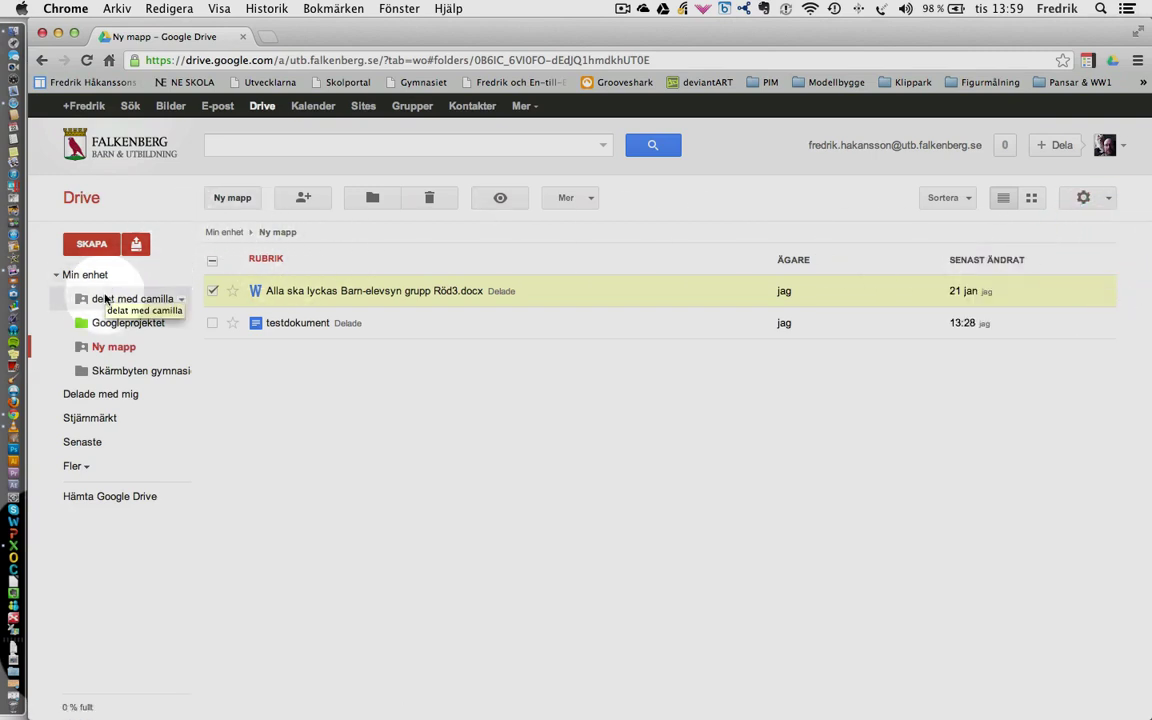
Move the text document last changed at 13:46 from Min enhet into the Ny mapp folder
click(84, 274)
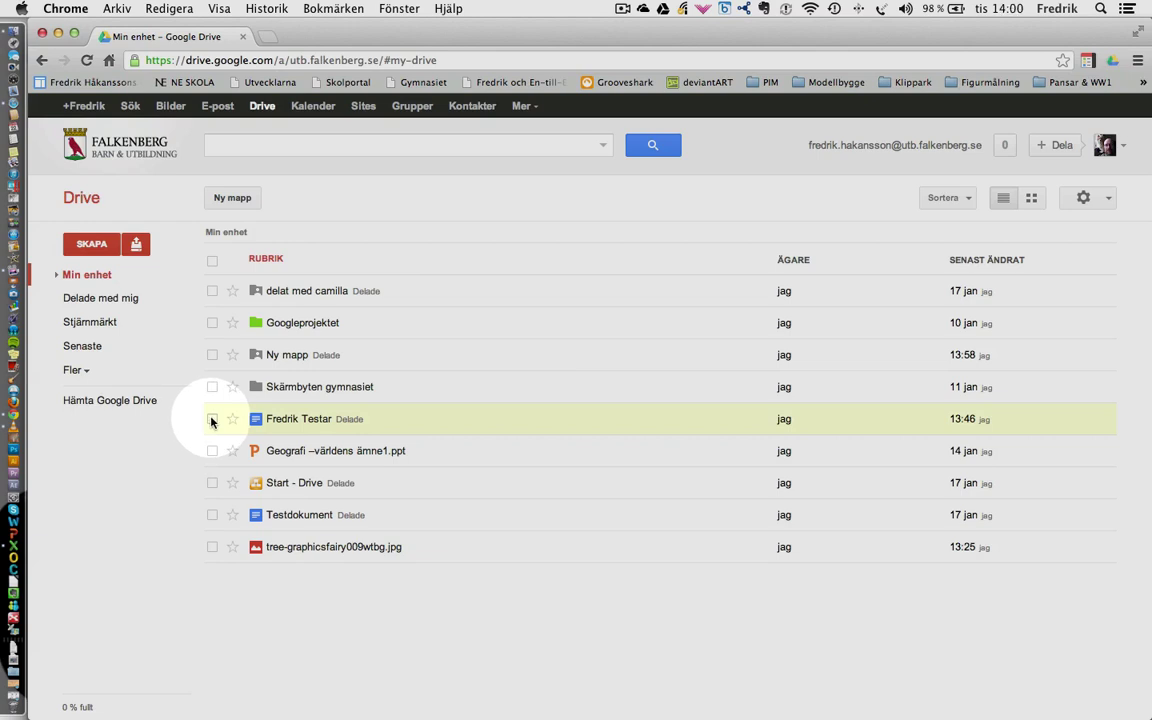
click(211, 419)
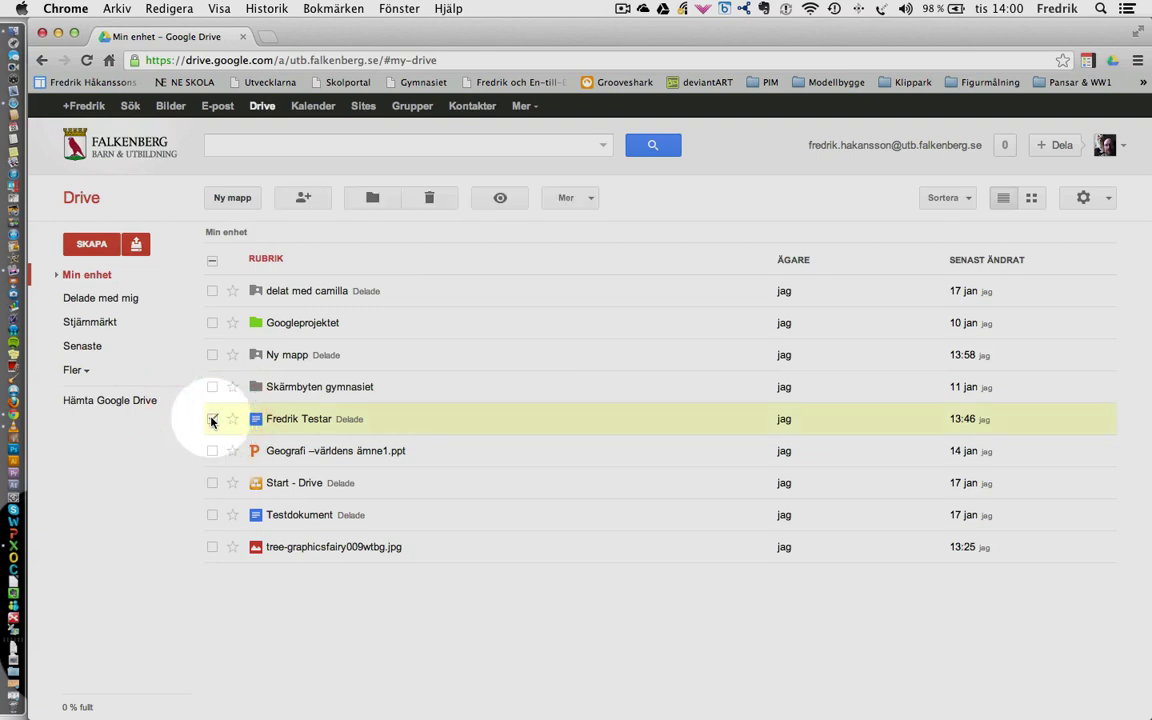
click(375, 199)
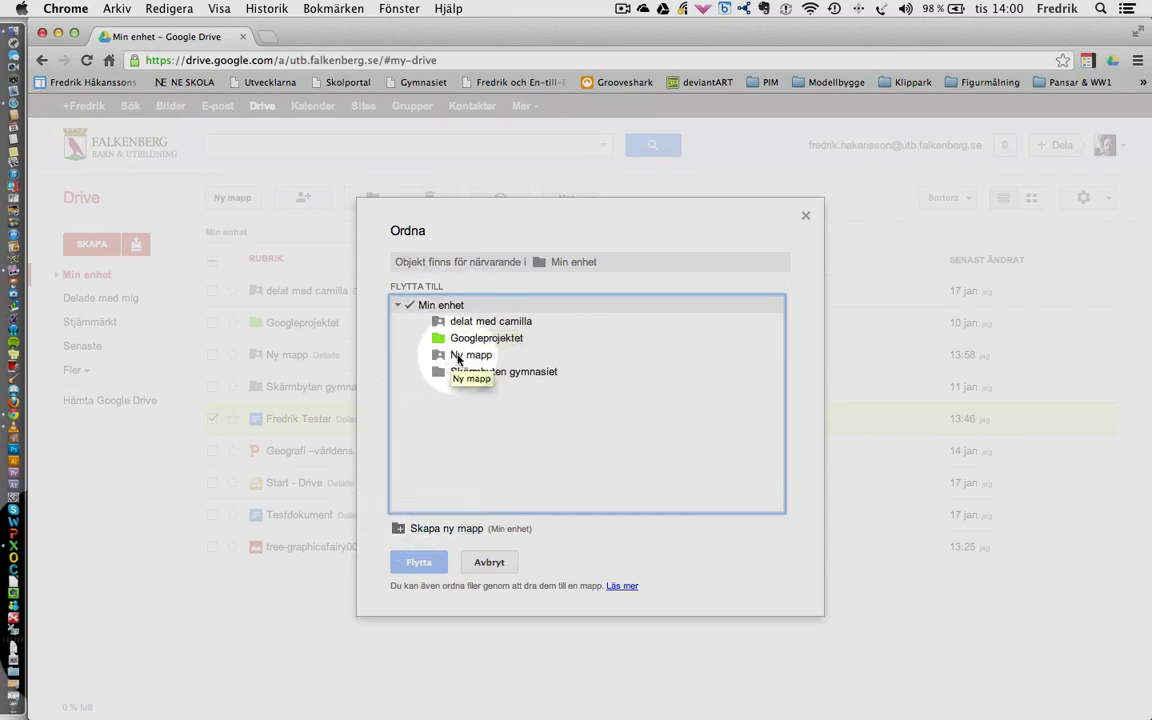
click(460, 356)
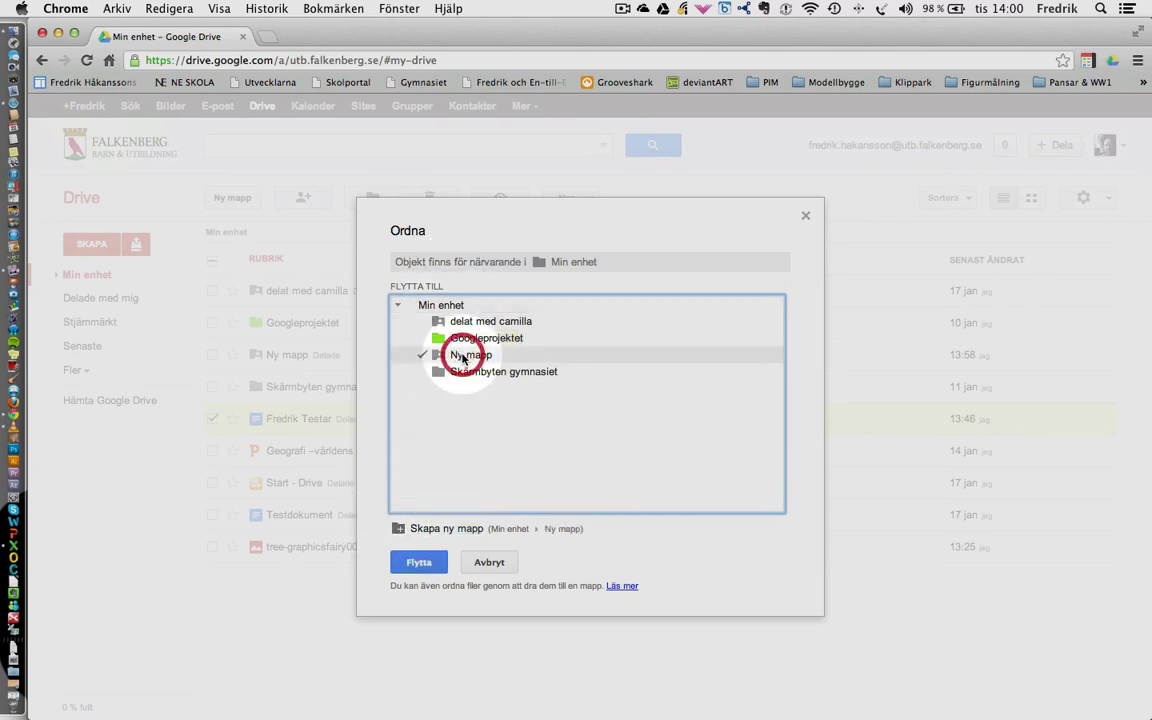
click(420, 563)
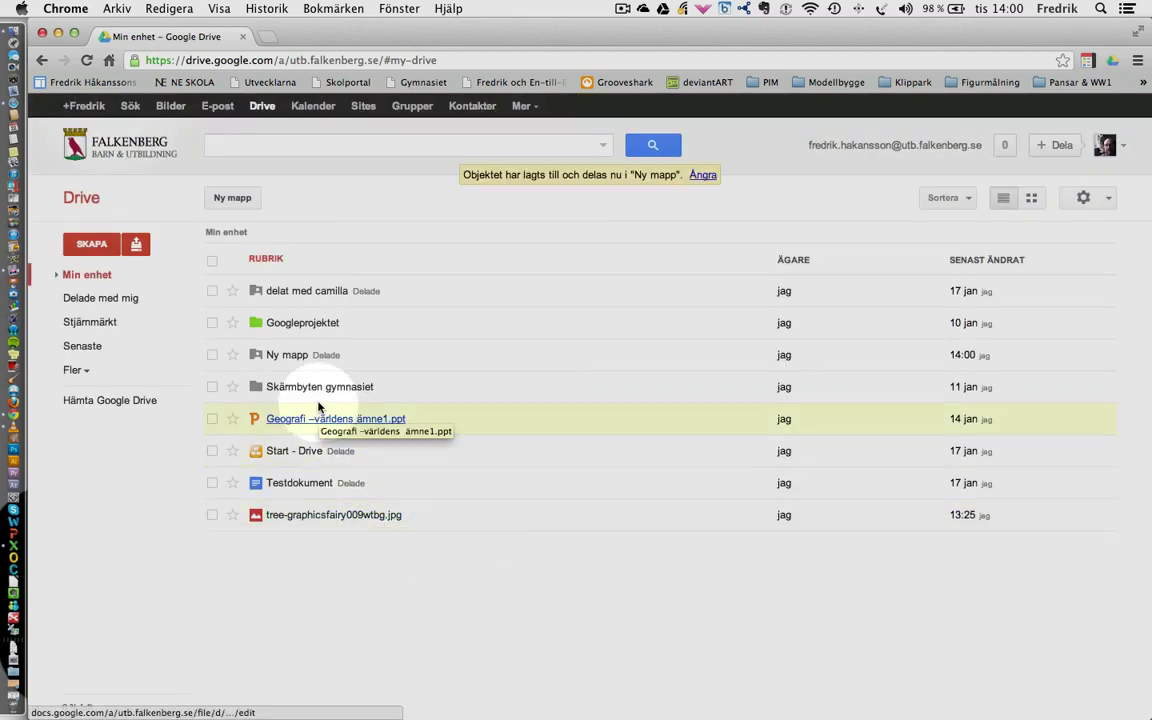
Create a text document in the Ny mapp folder, accept the folder's sharing settings and enter the text "Testar"
click(293, 355)
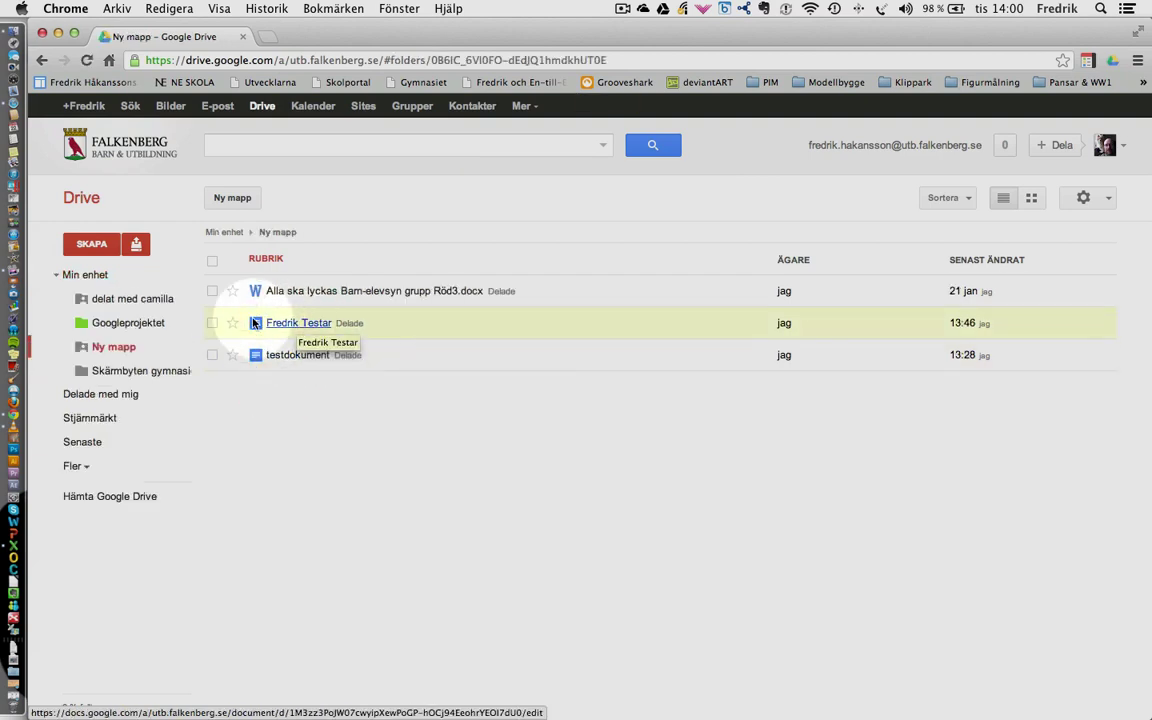
click(92, 245)
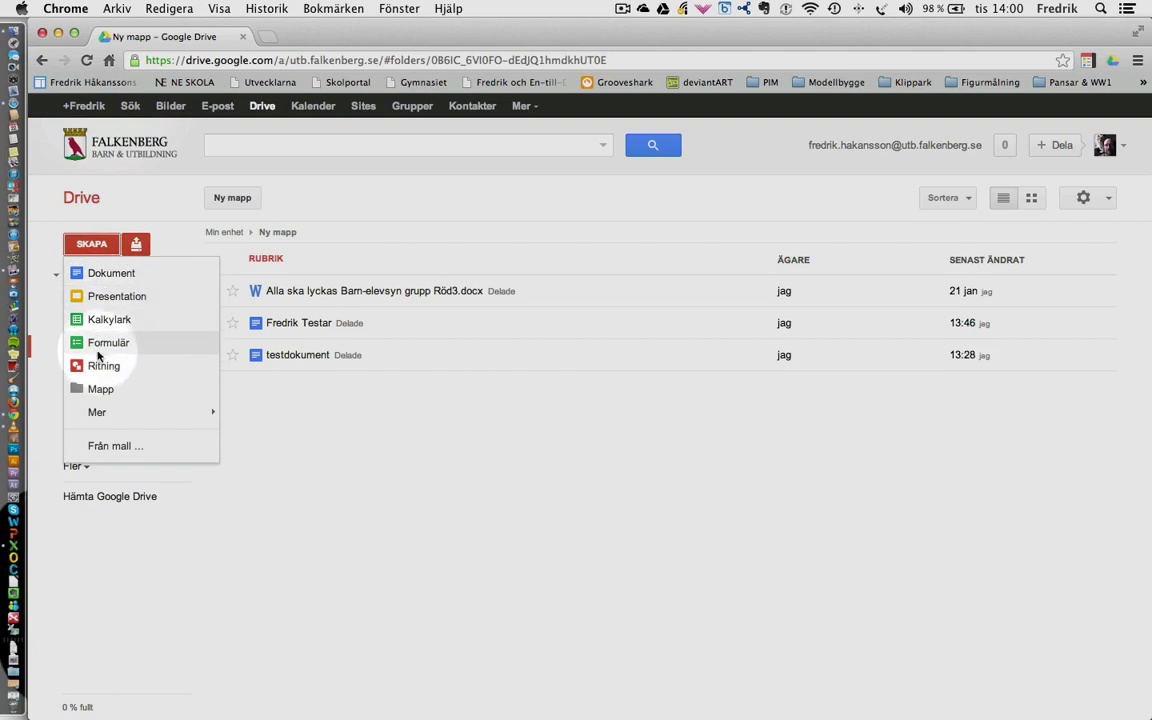
click(99, 413)
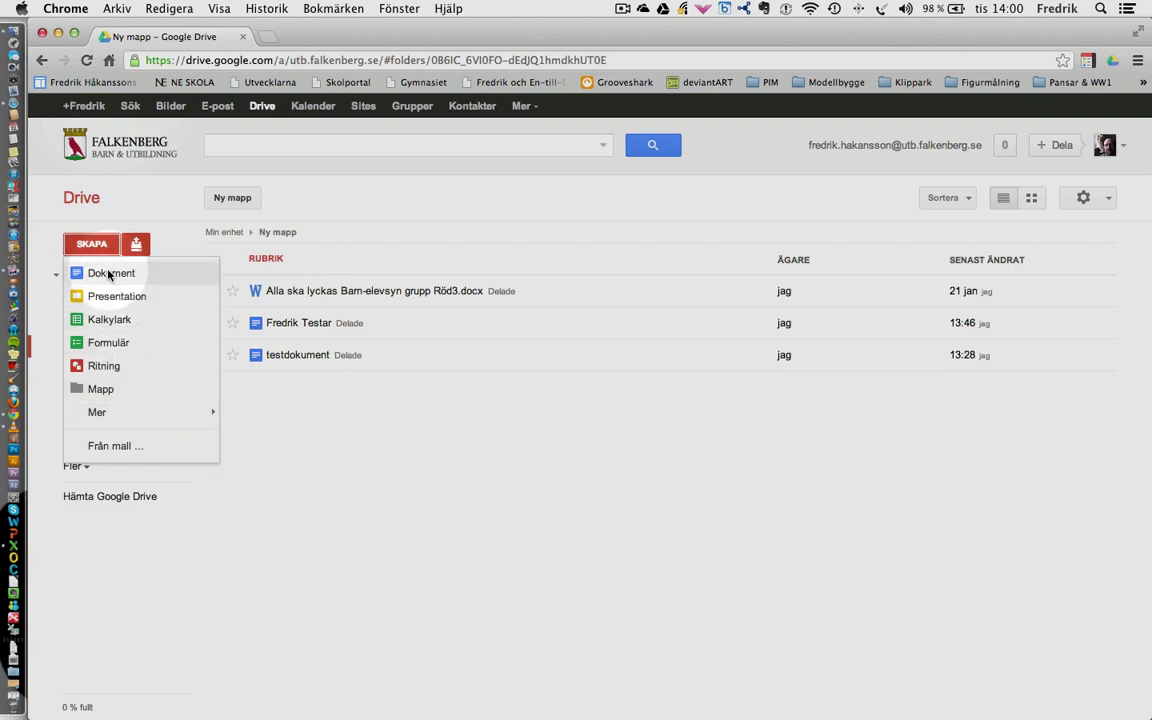
click(109, 274)
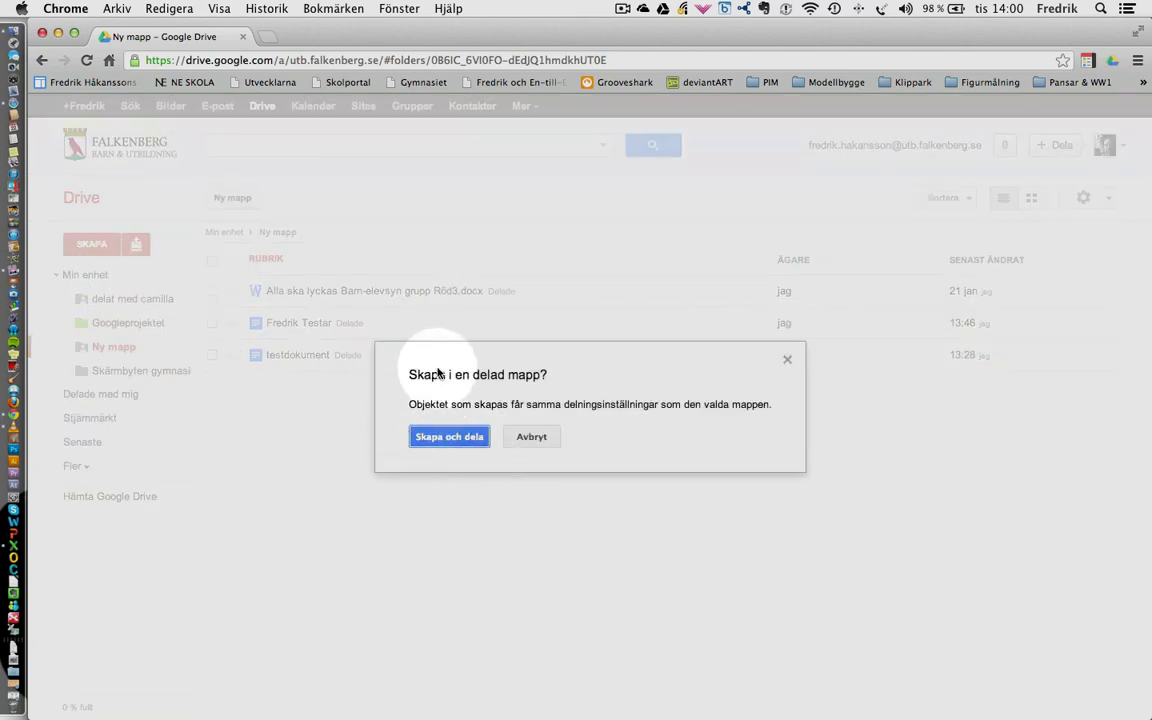
click(453, 439)
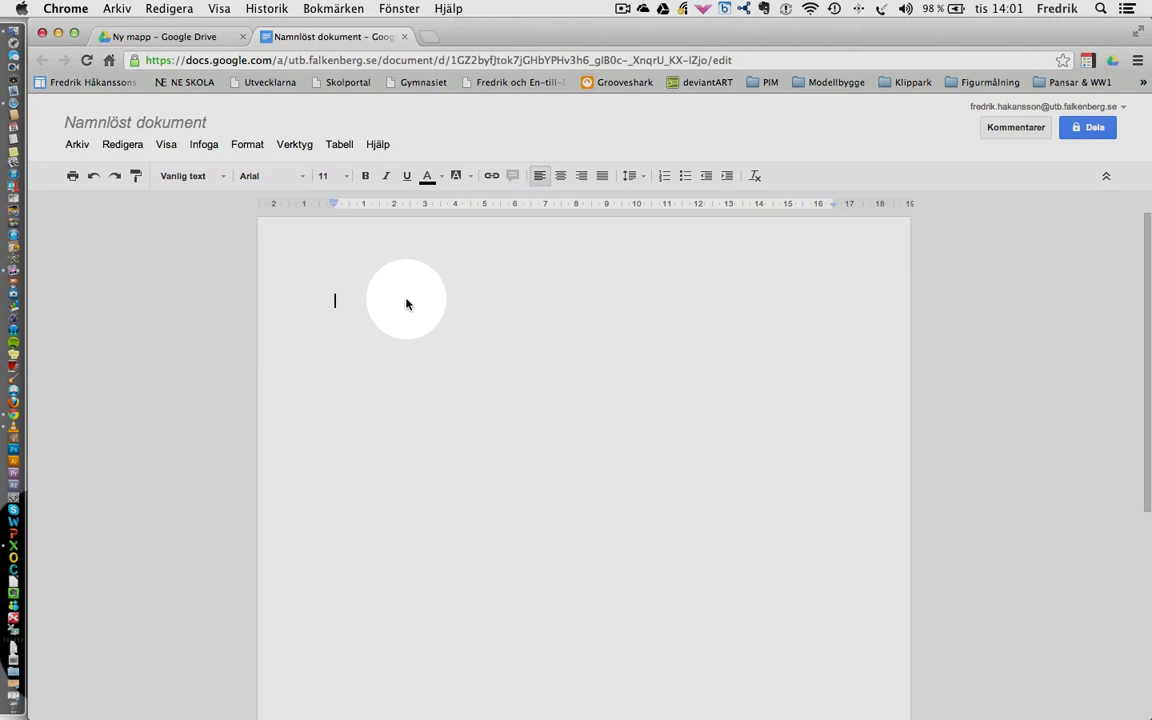
text(Testar)
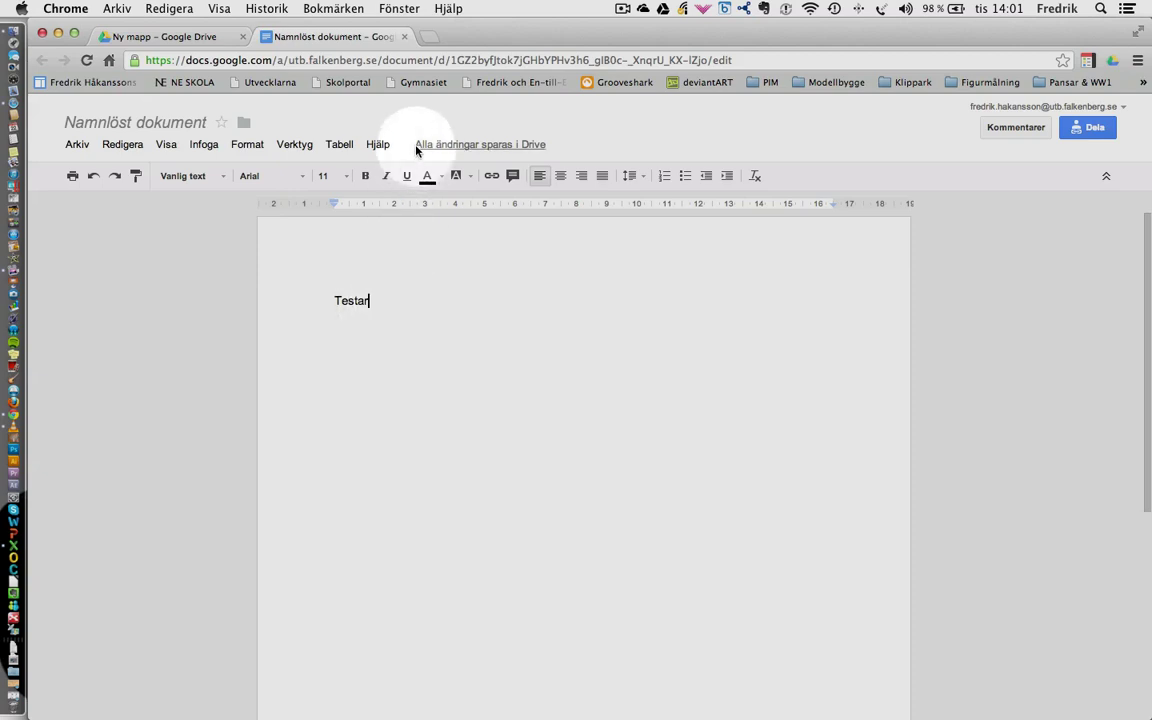
mouse_move(459, 155)
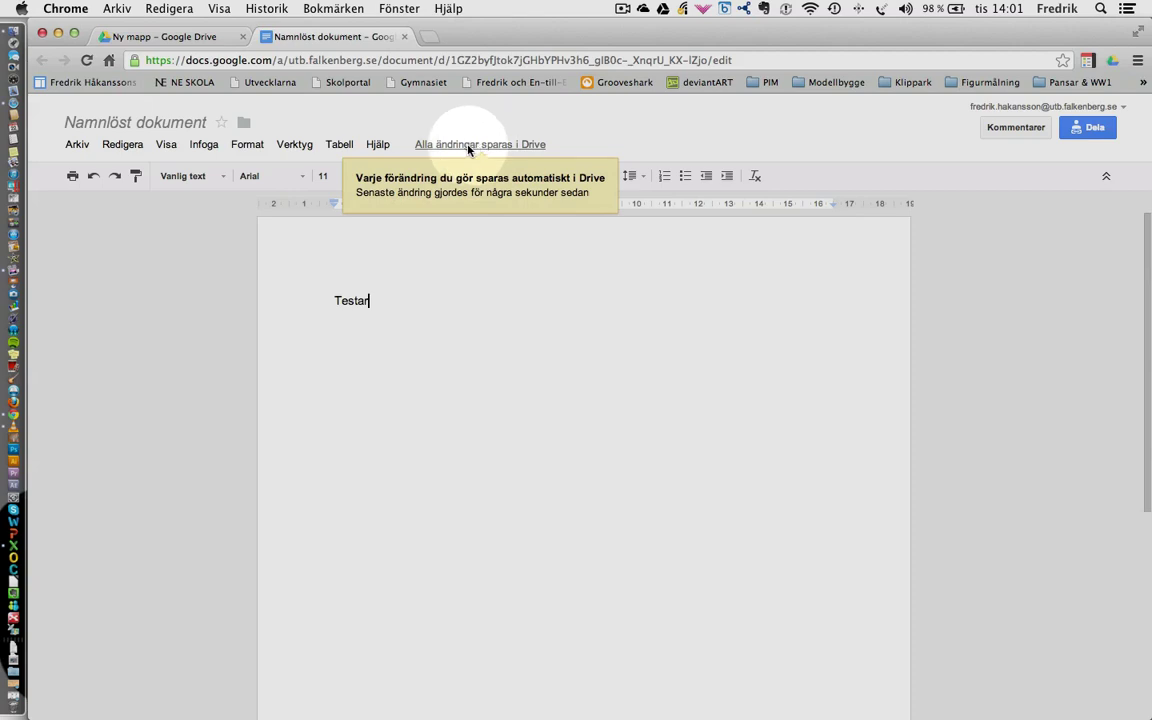
Rename the untitled document to the owner's first name followed by "testar igen"
click(166, 124)
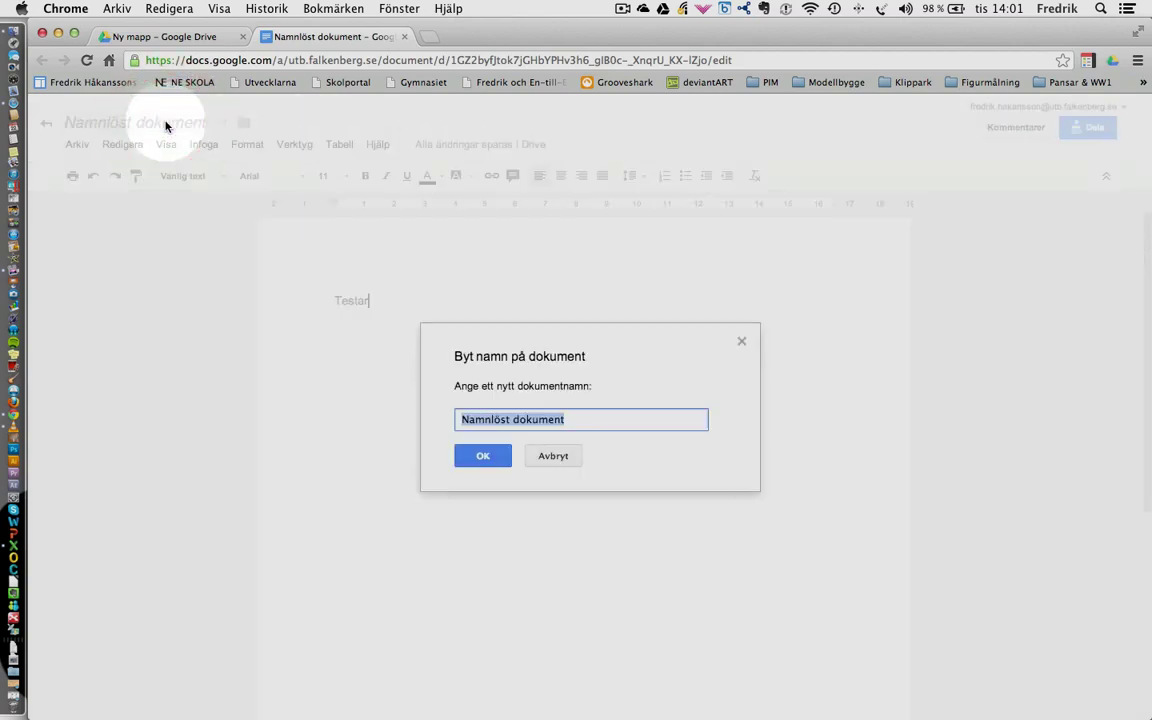
text(Fredrik testar igen)
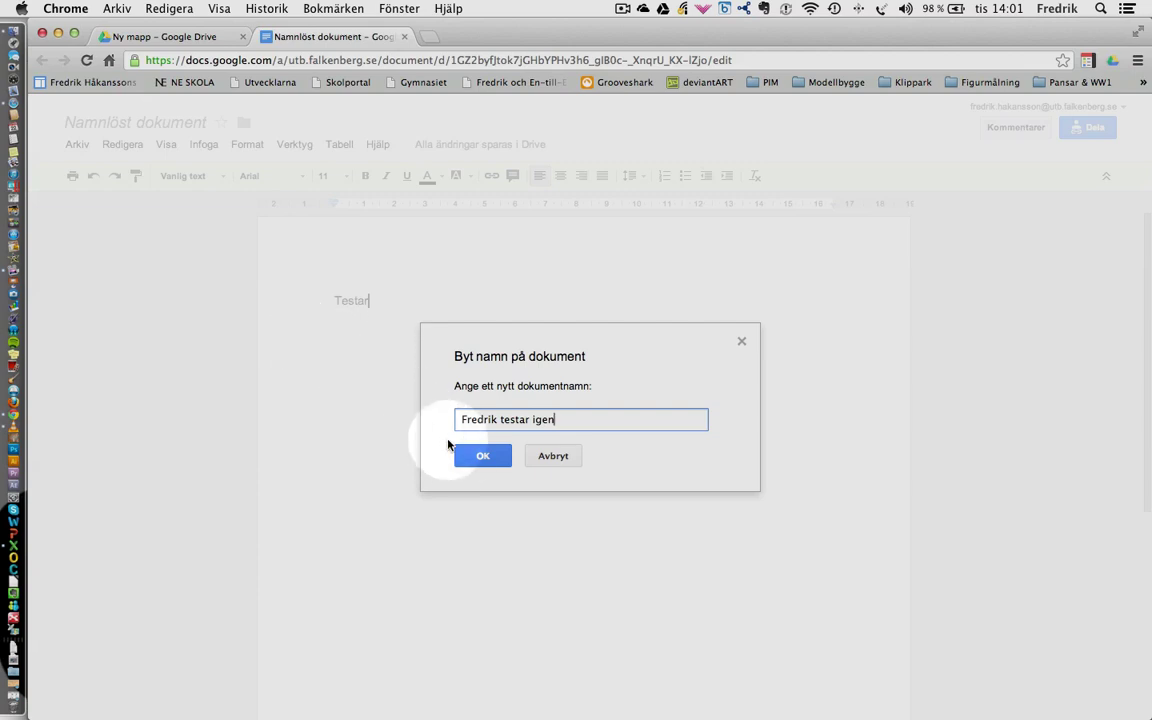
click(480, 456)
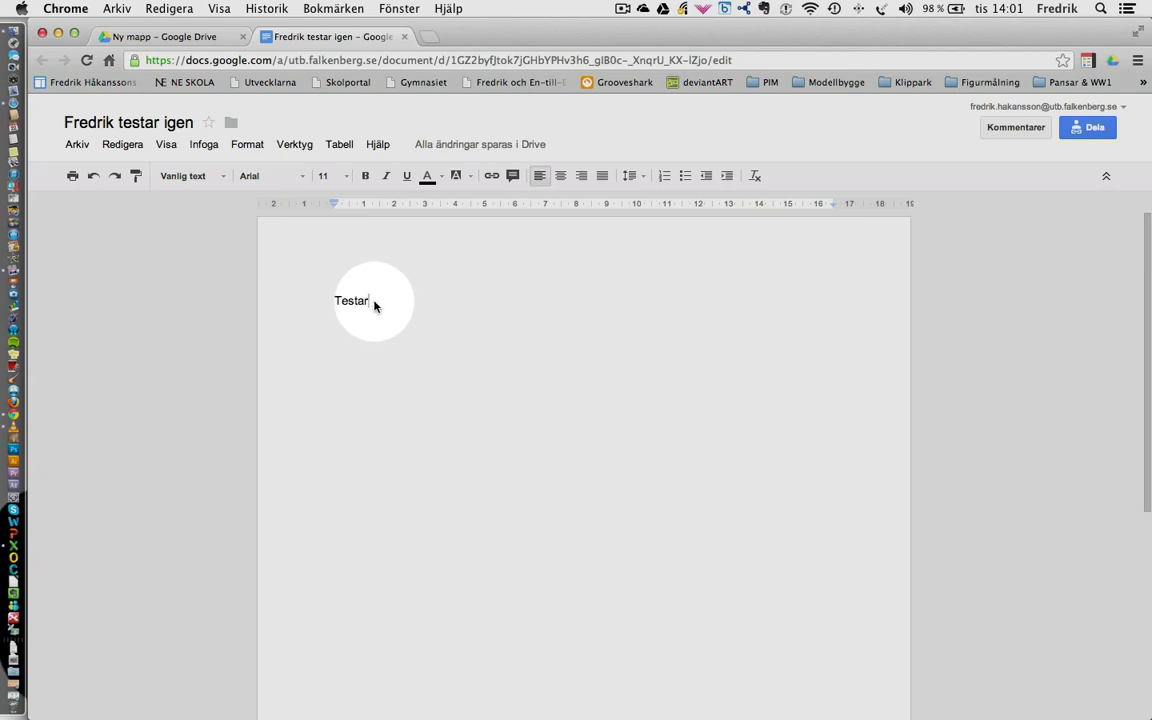
Add the comment "strunt" to the word "Testar" in the document
drag(369, 301, 330, 301)
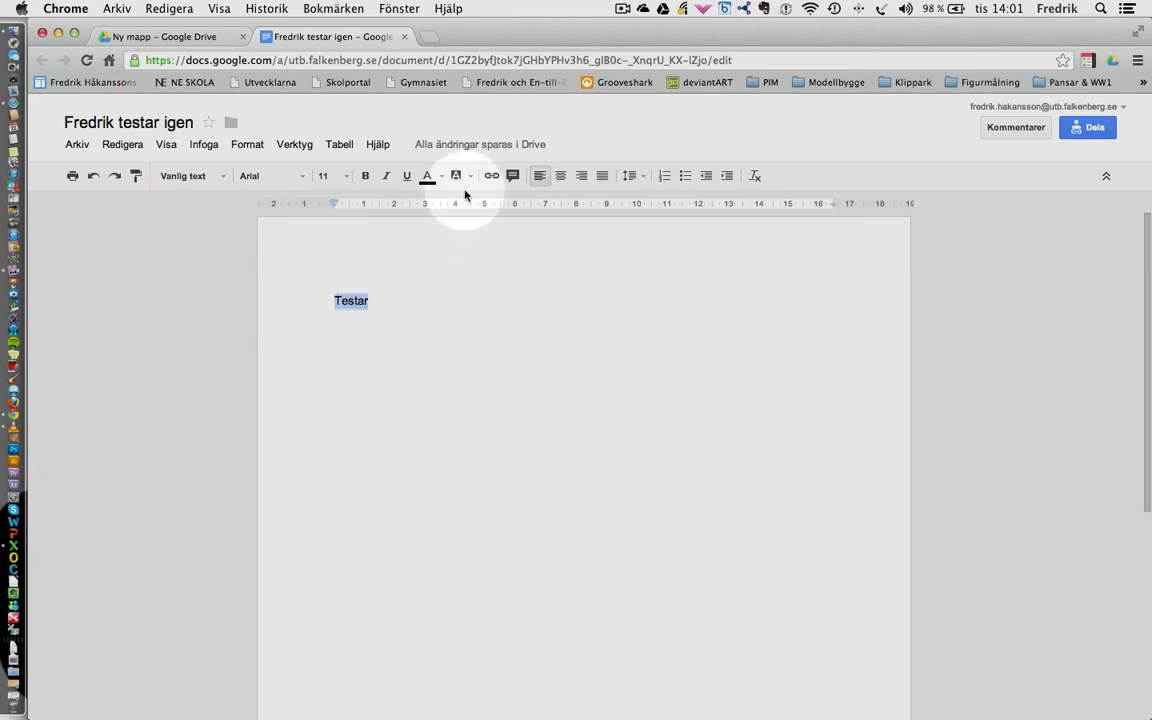
click(513, 177)
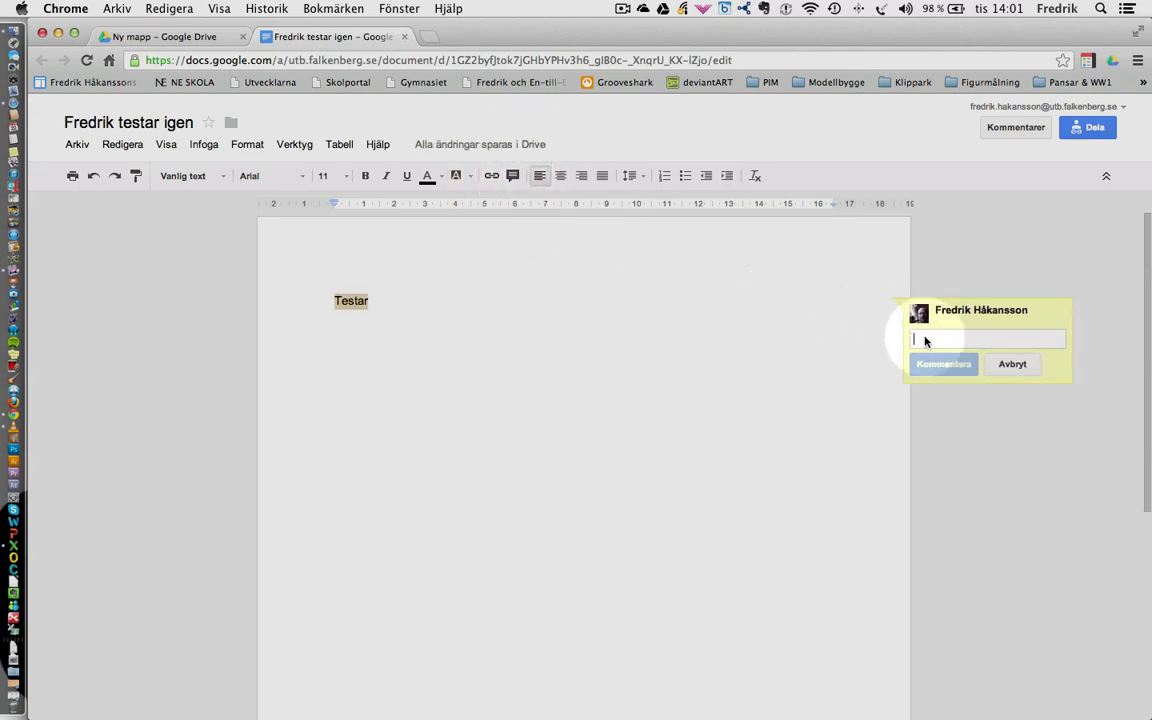
text(strunt)
click(945, 364)
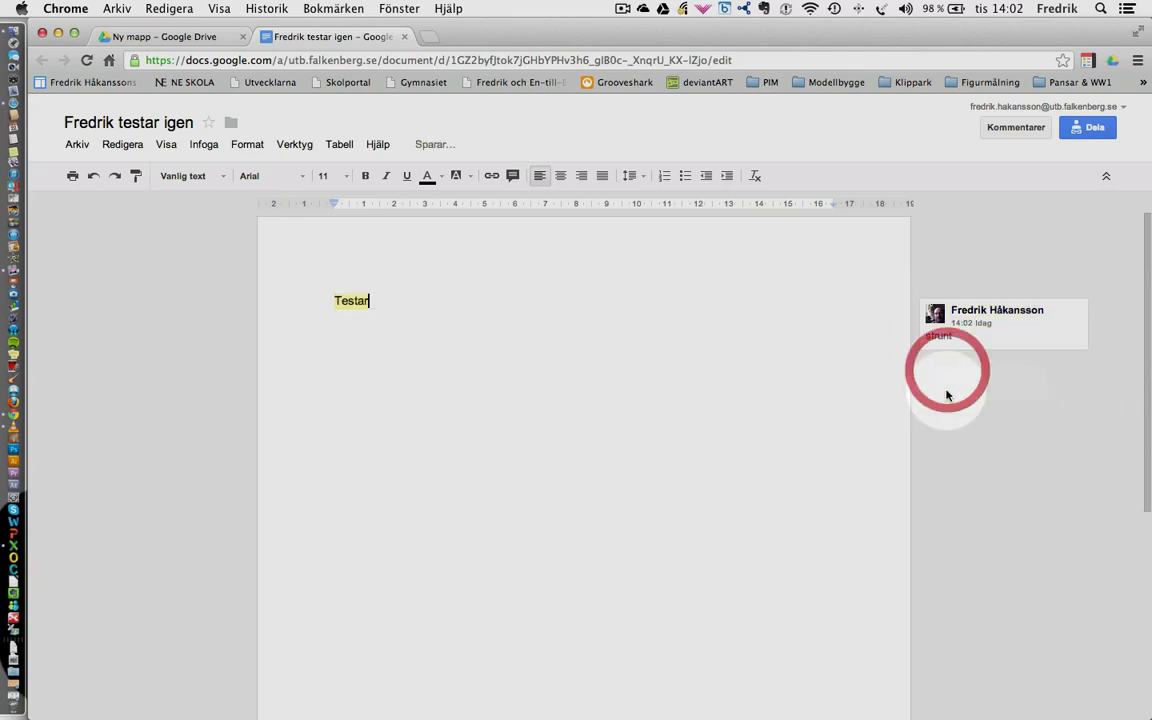
Reply "inte då!" to the comment "strunt" on the word "Testar"
click(997, 343)
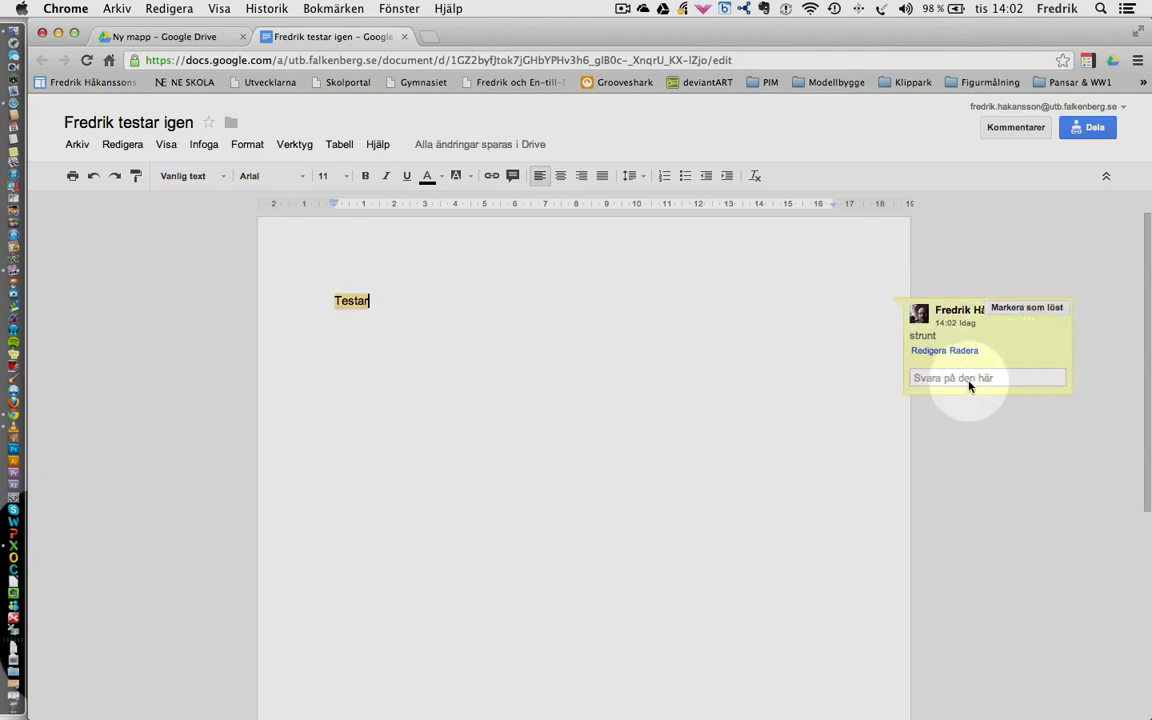
click(1028, 381)
text(inte då!)
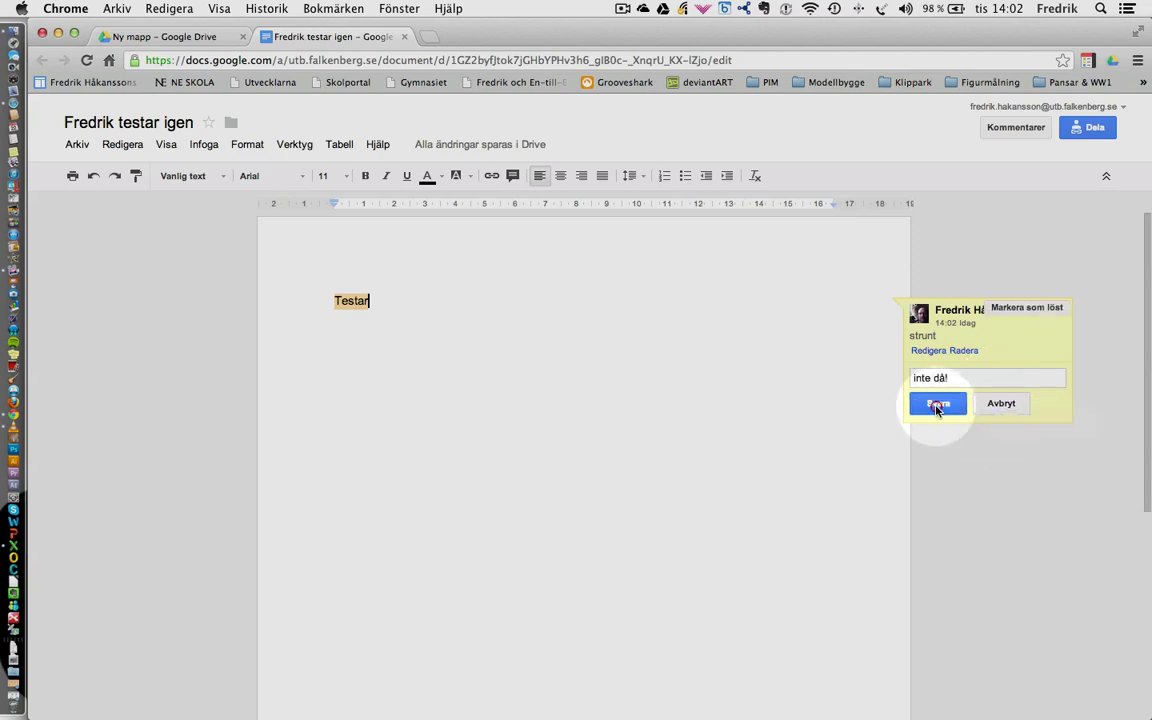
click(938, 403)
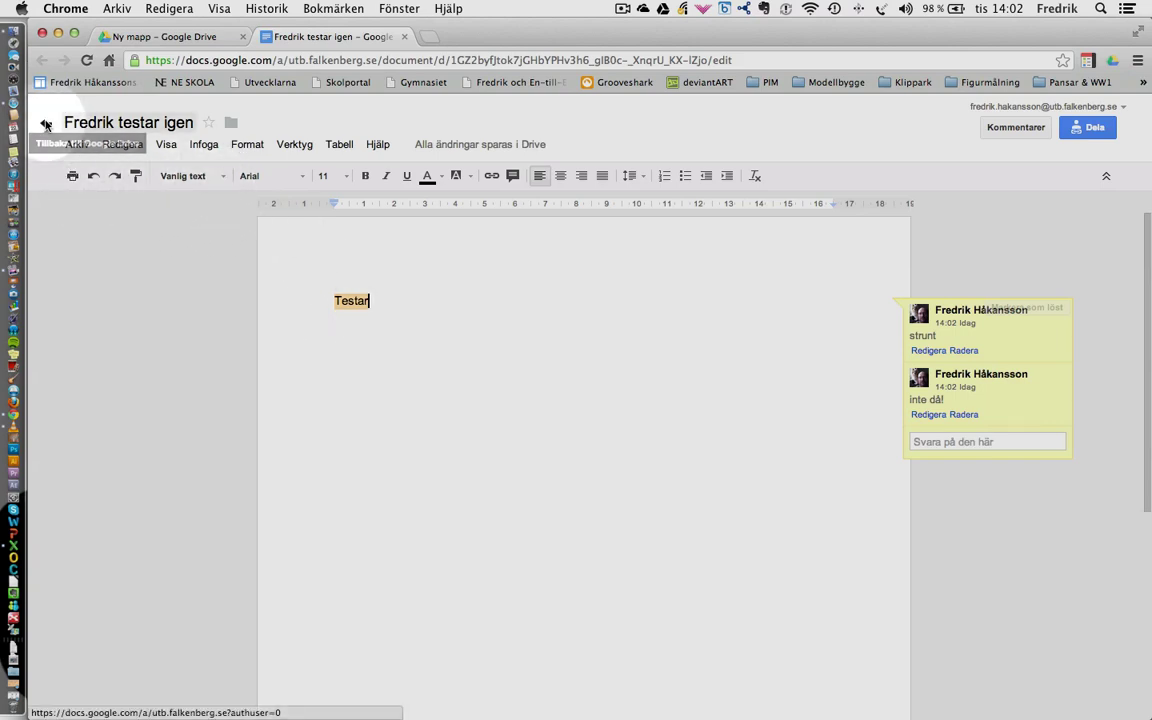
Leave the document for the Drive file list, view the contents of the Ny mapp folder and return to Min enhet
click(46, 126)
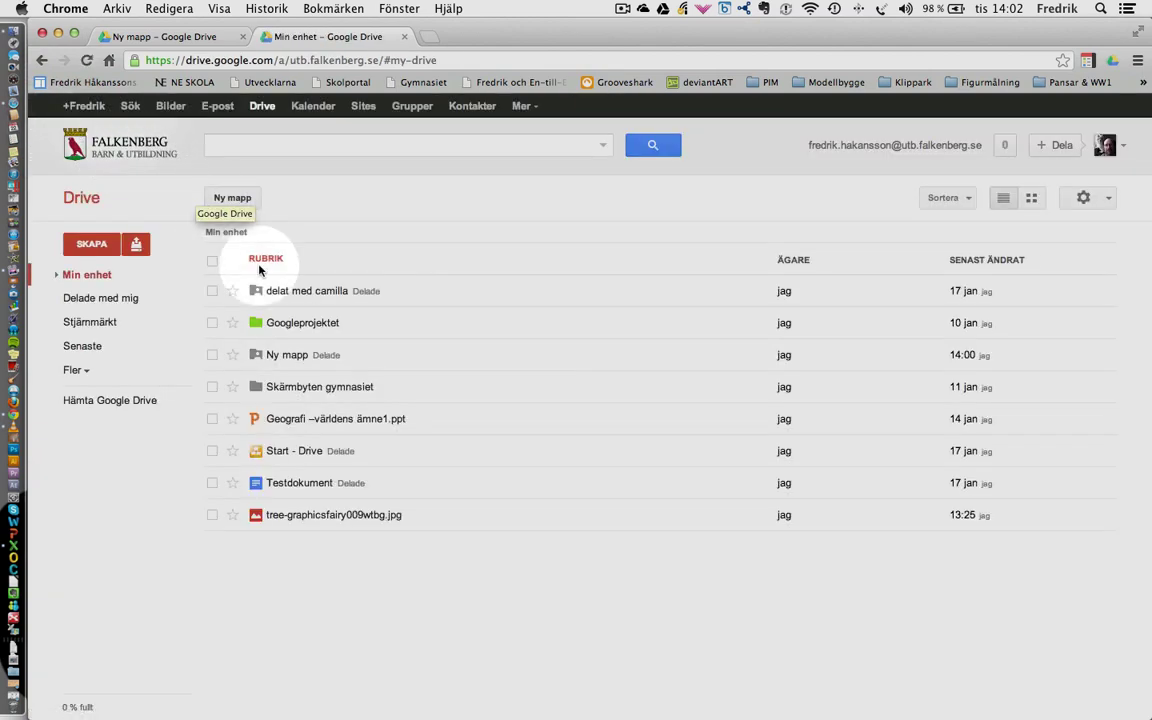
click(290, 355)
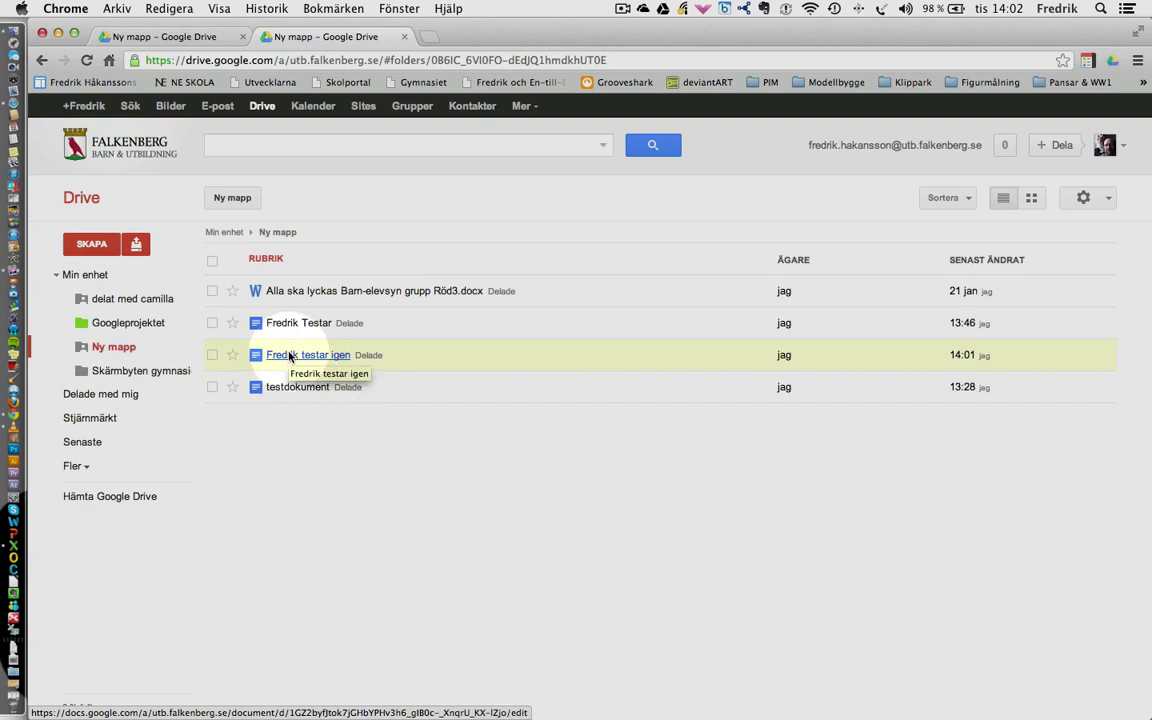
key(super+bracketleft)
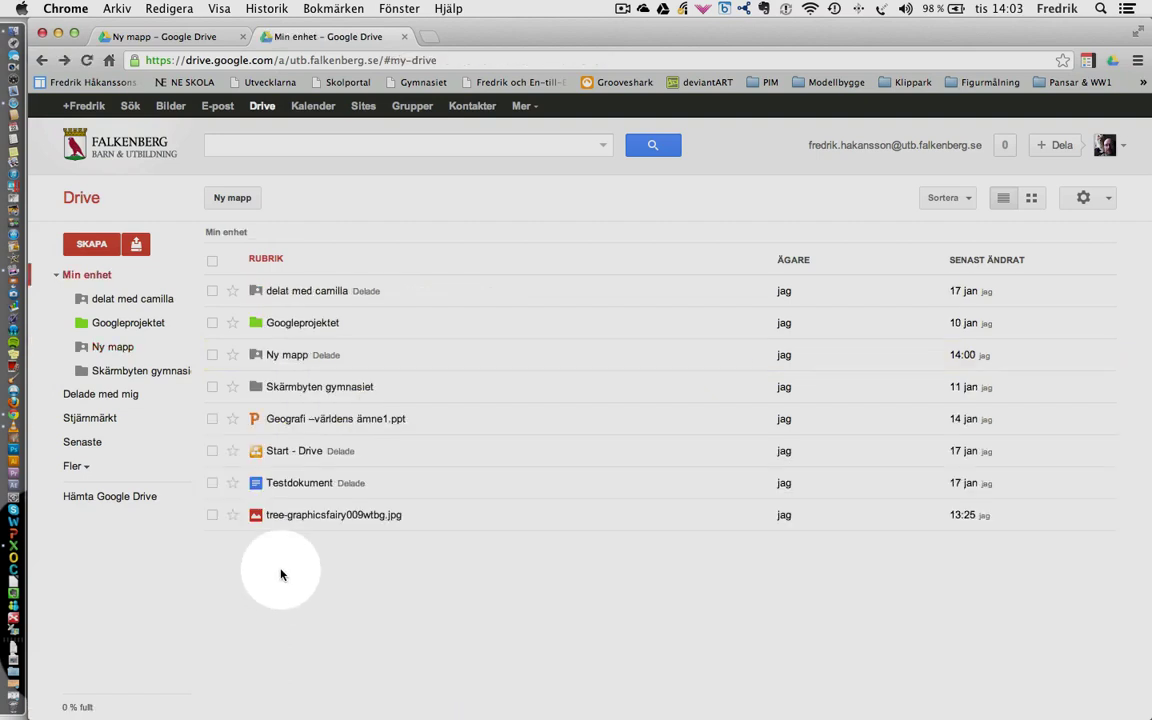
Open Testdokument from Min enhet and examine the changes in its revision history for the January 17 11:41 and 11:40 versions
click(298, 486)
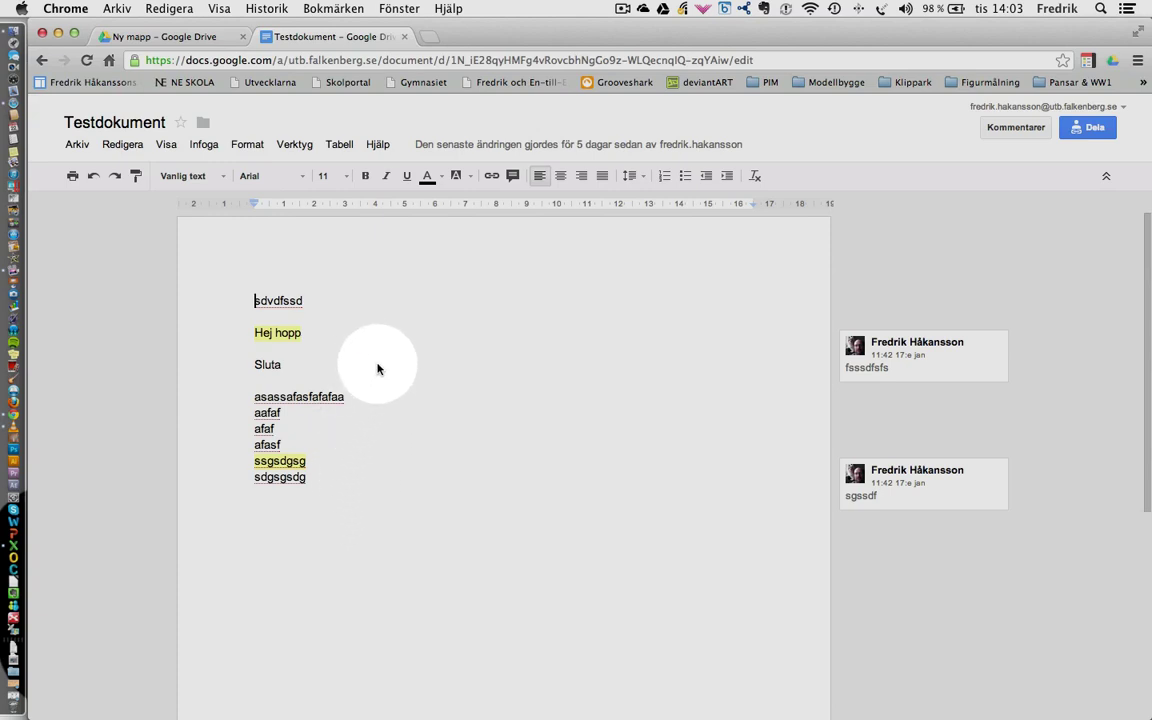
click(78, 148)
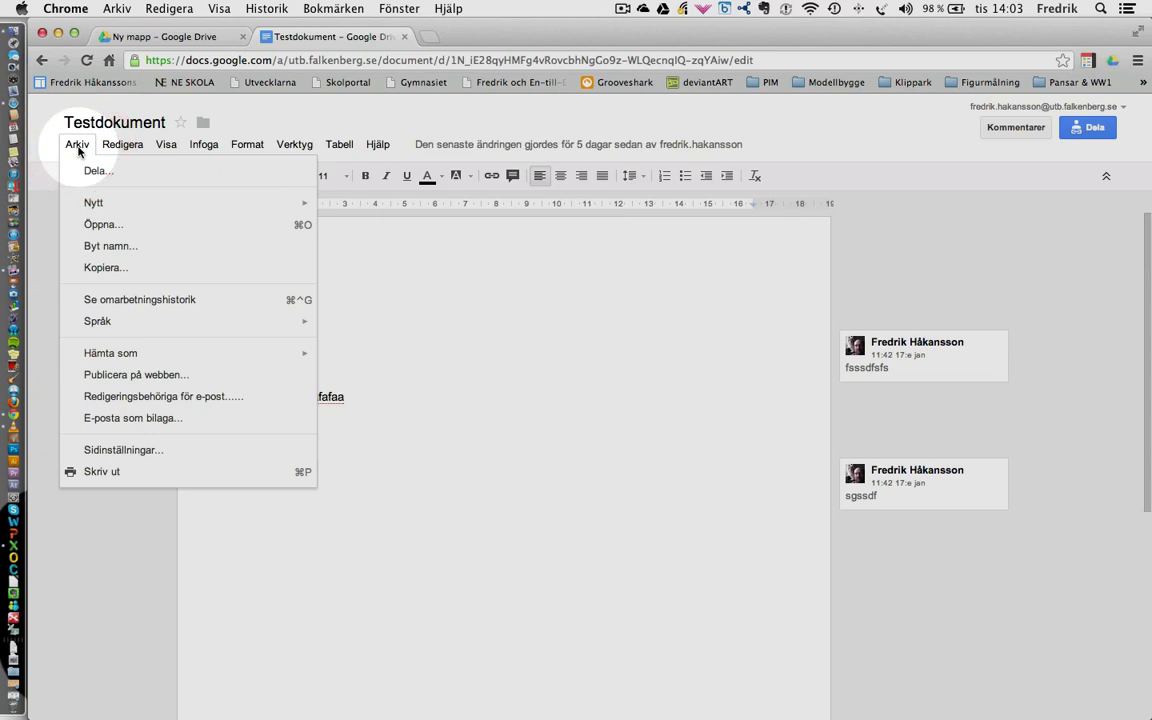
click(140, 305)
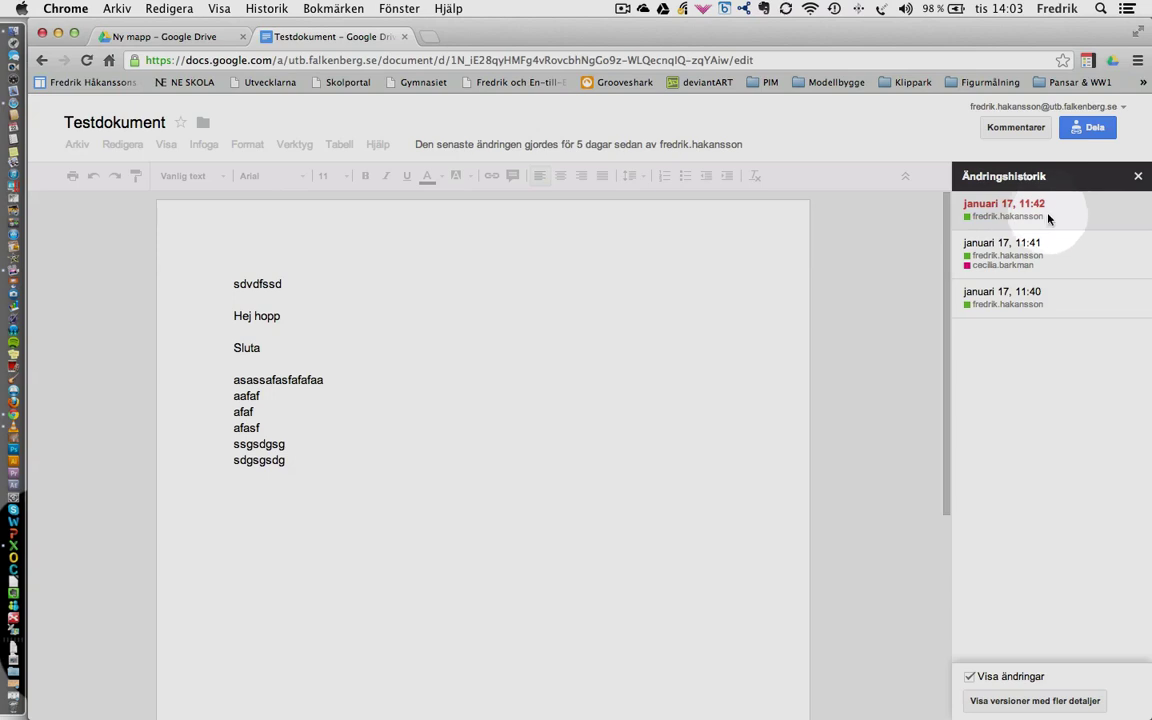
click(1006, 254)
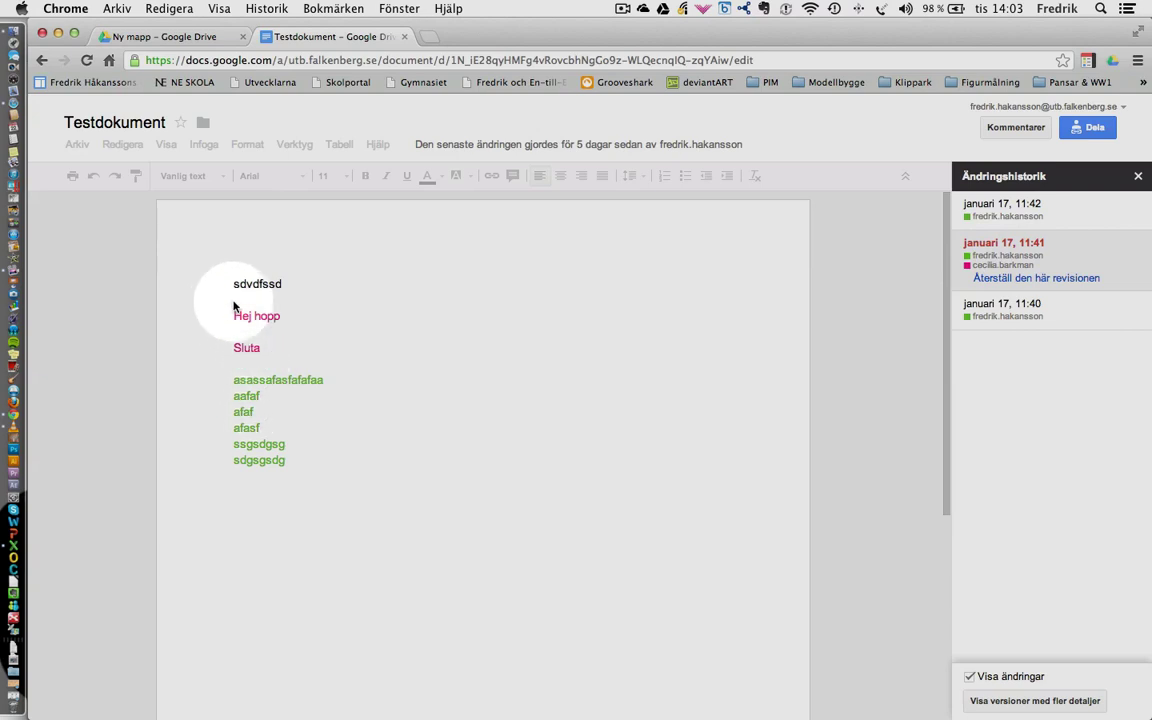
click(1008, 316)
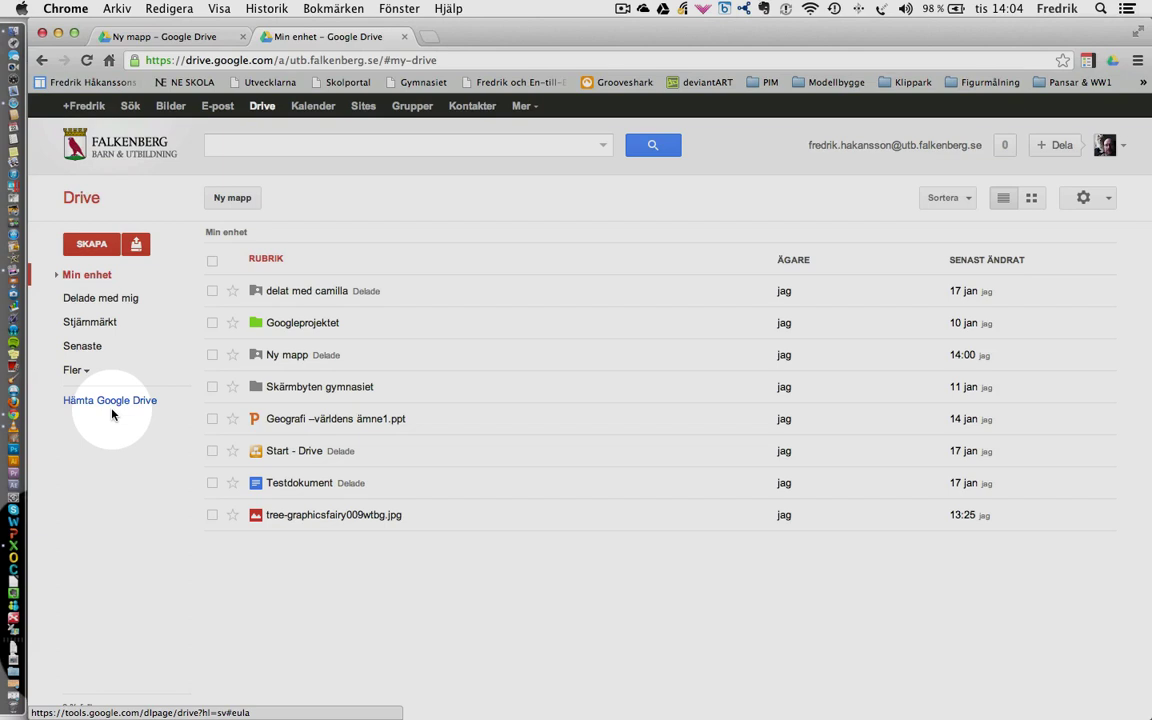
Upload figur1.png from the Grafik Jobbet folder in Finder to Min enhet in Drive and dismiss the transfer window
drag(330, 515, 160, 555)
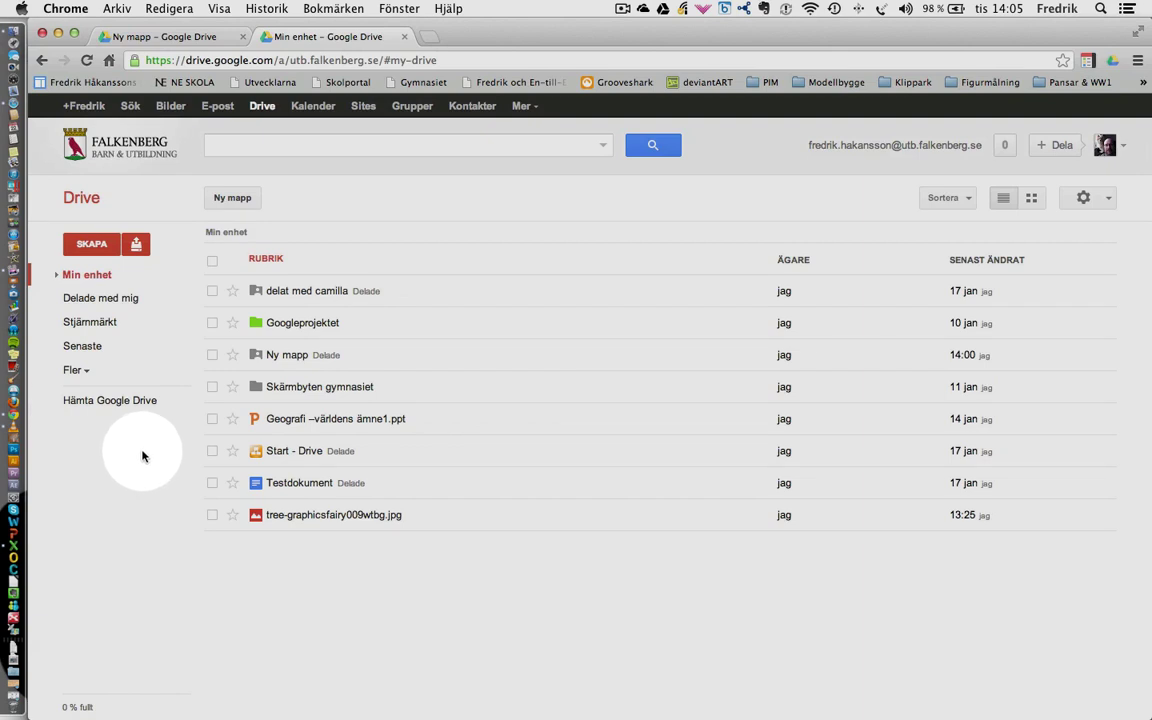
click(14, 30)
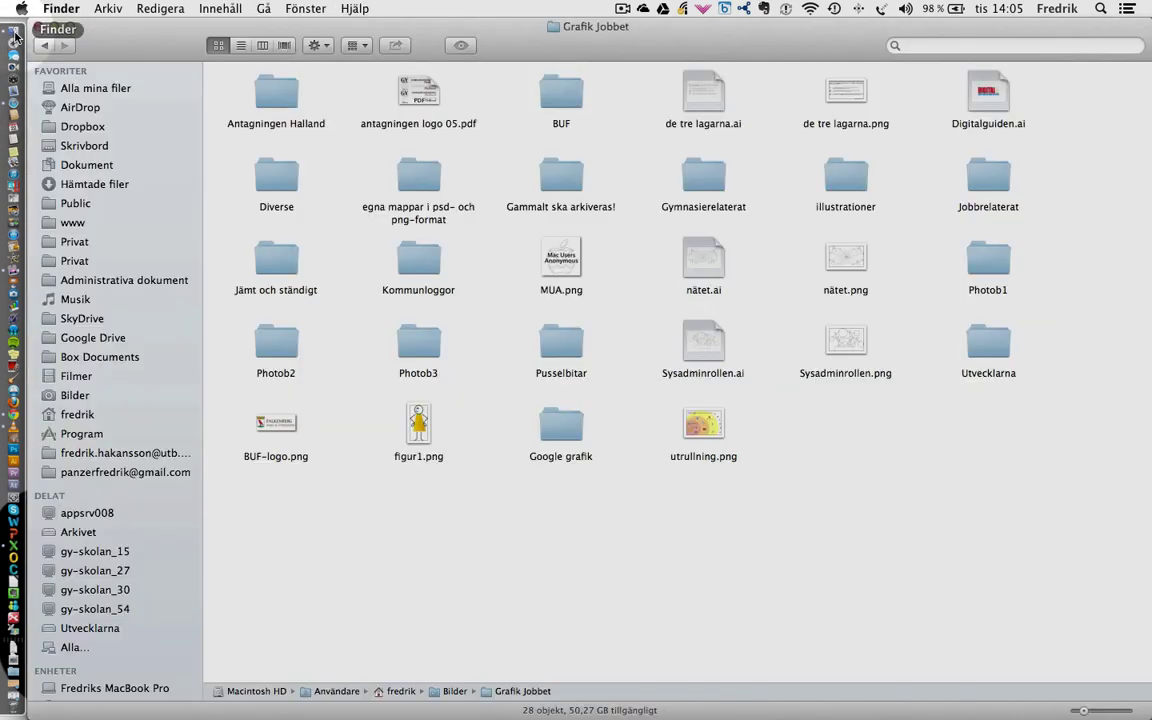
drag(417, 411, 347, 558)
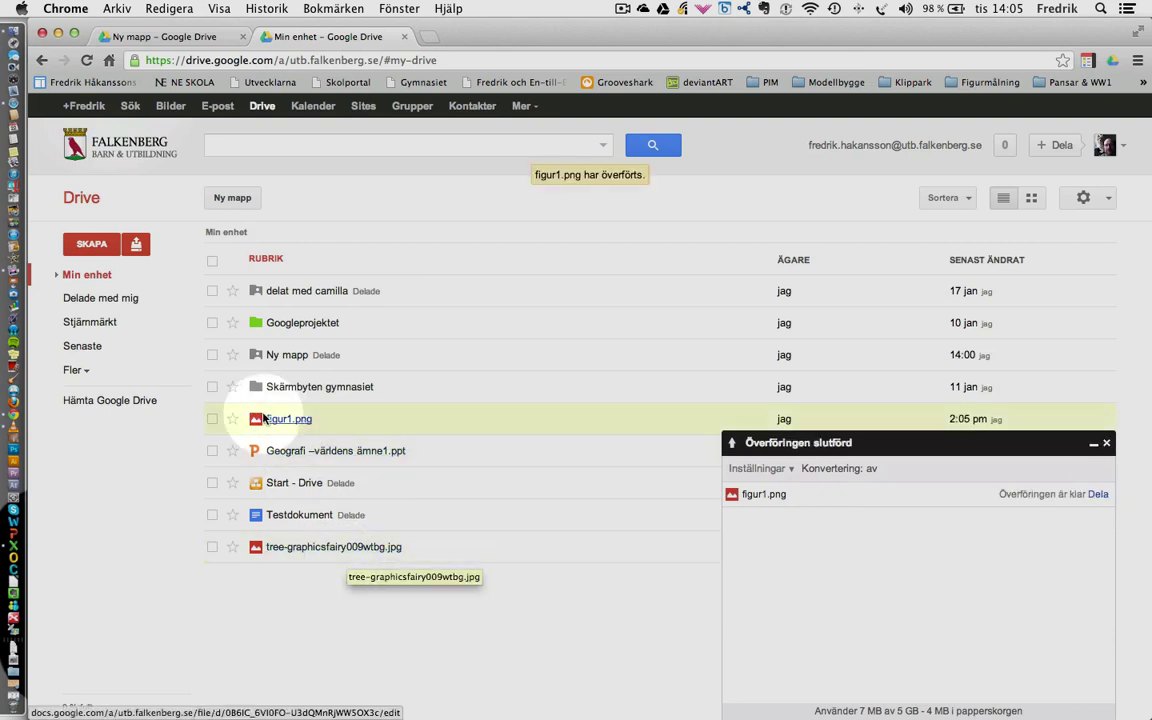
click(1107, 443)
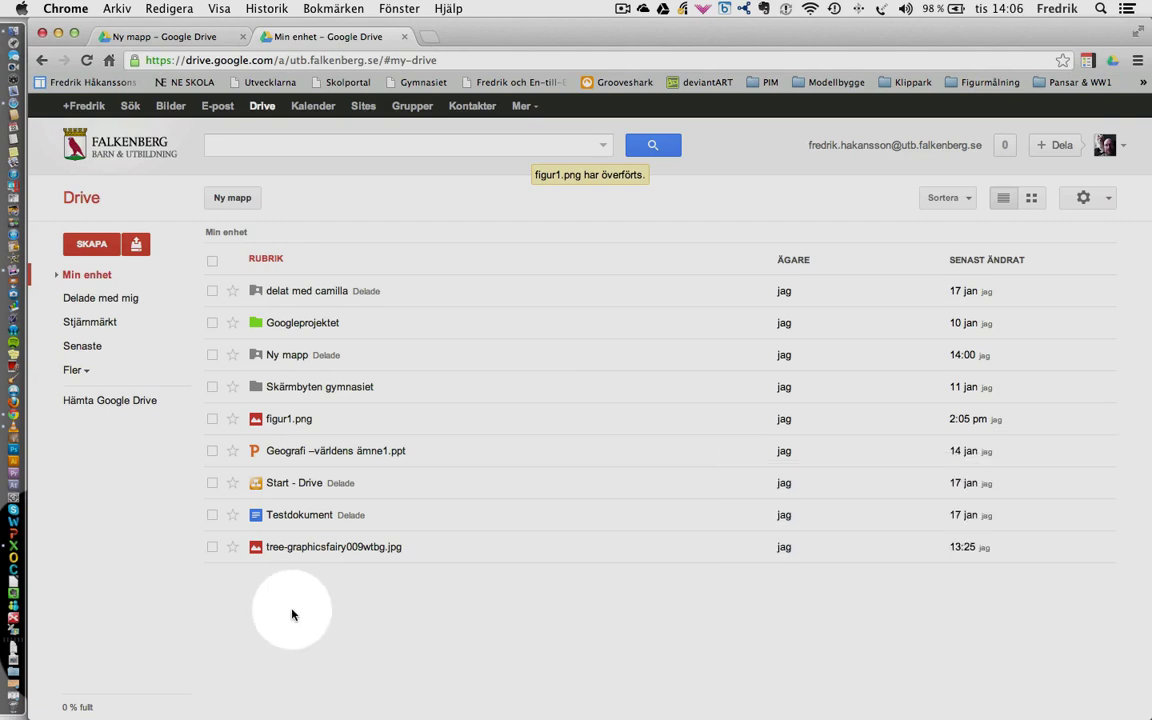